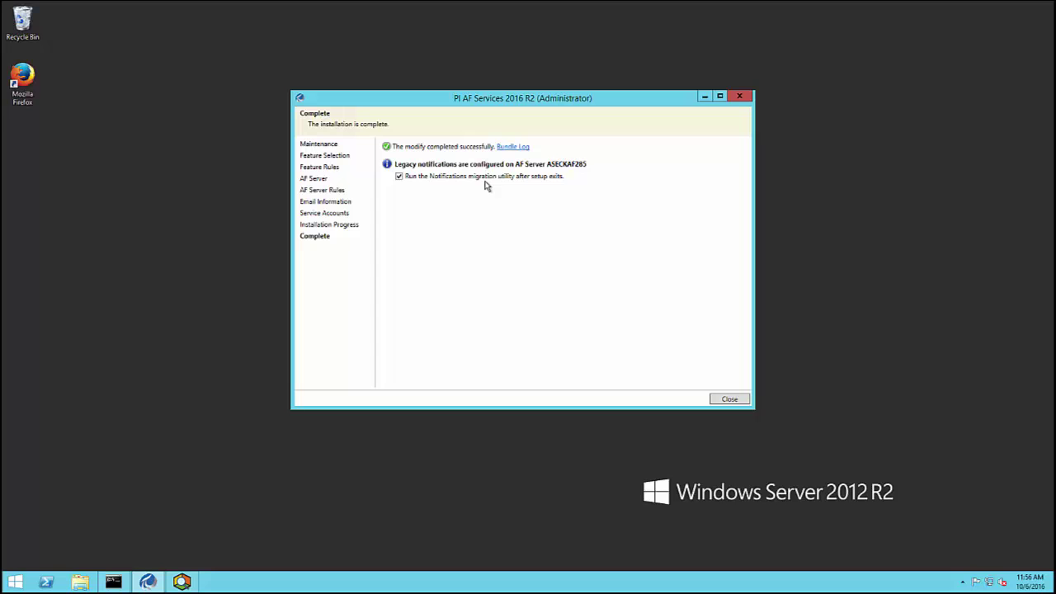
- Close the completed PI AF Services setup with the Notifications migration utility set to run after exit
left_click(486, 180)
left_click(730, 400)
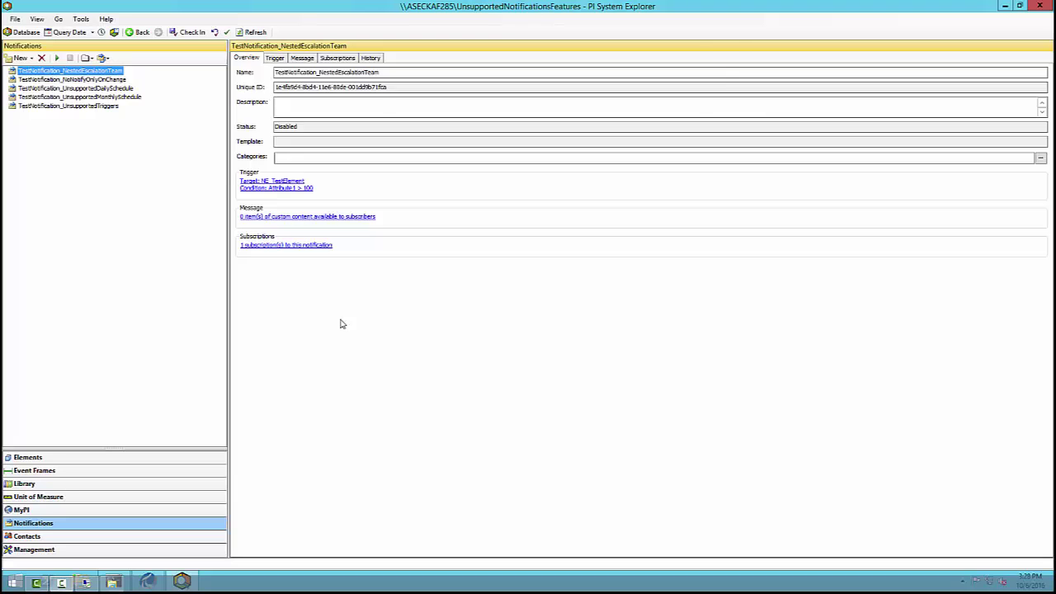
- Expand the Escalation Team in the subscriptions of TestNotification_NestedEscalationTeam and inspect the nested Primary Team
left_click(286, 245)
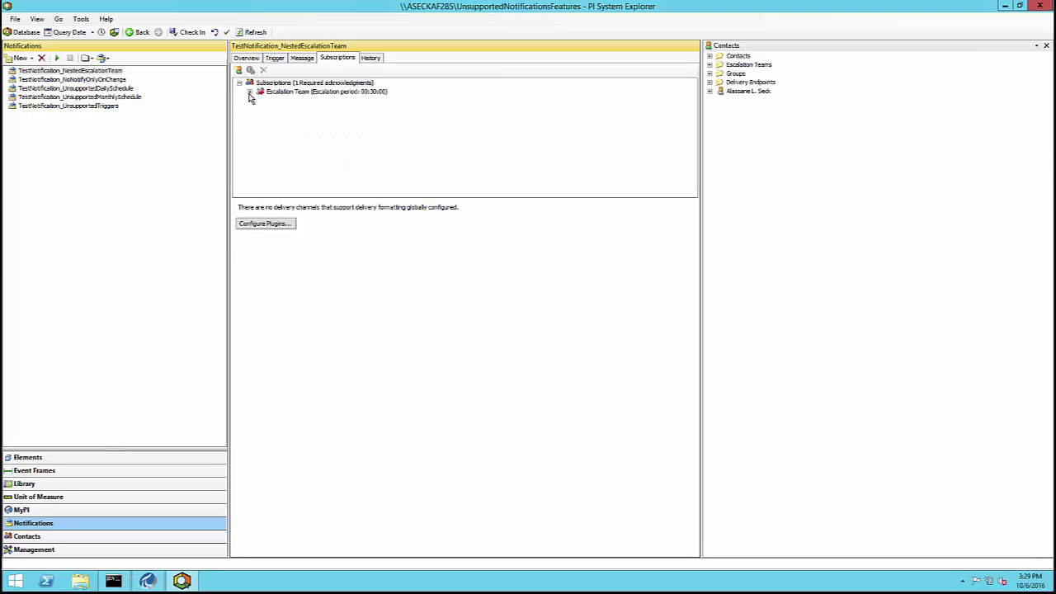
left_click(250, 92)
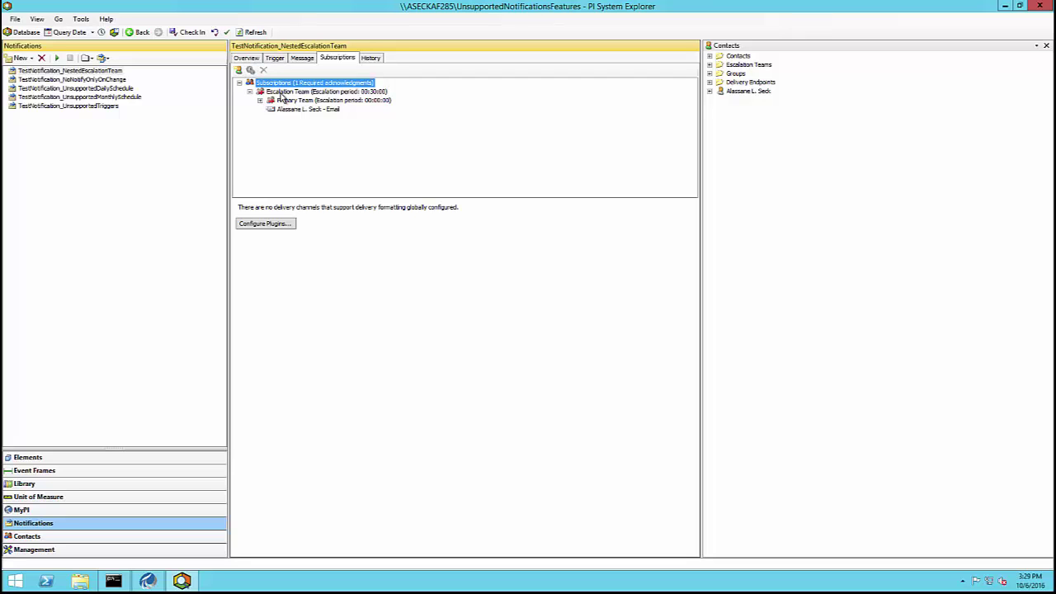
left_click(281, 93)
left_click(284, 100)
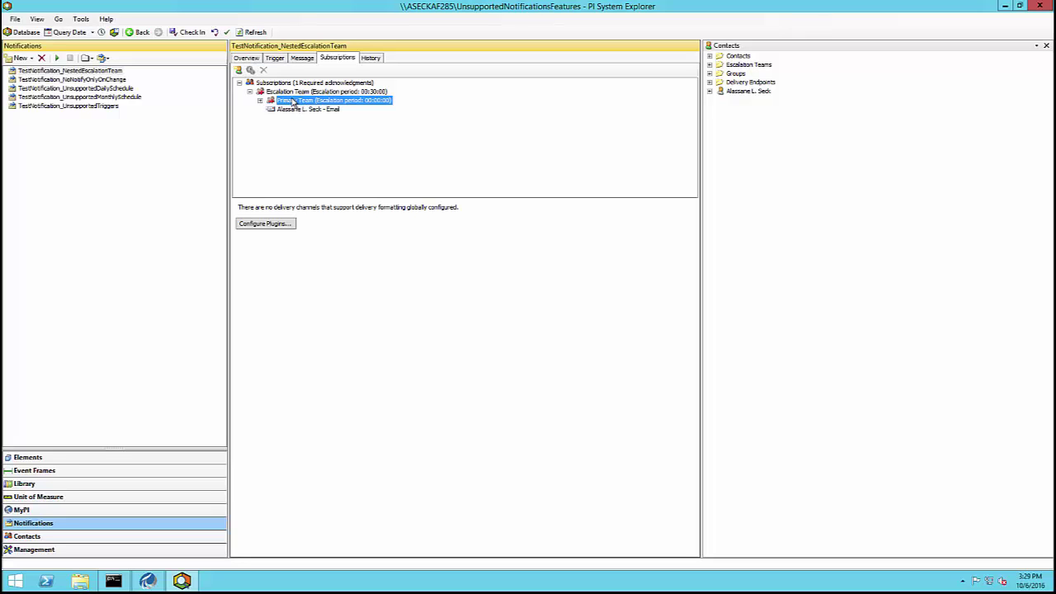
left_click(290, 93)
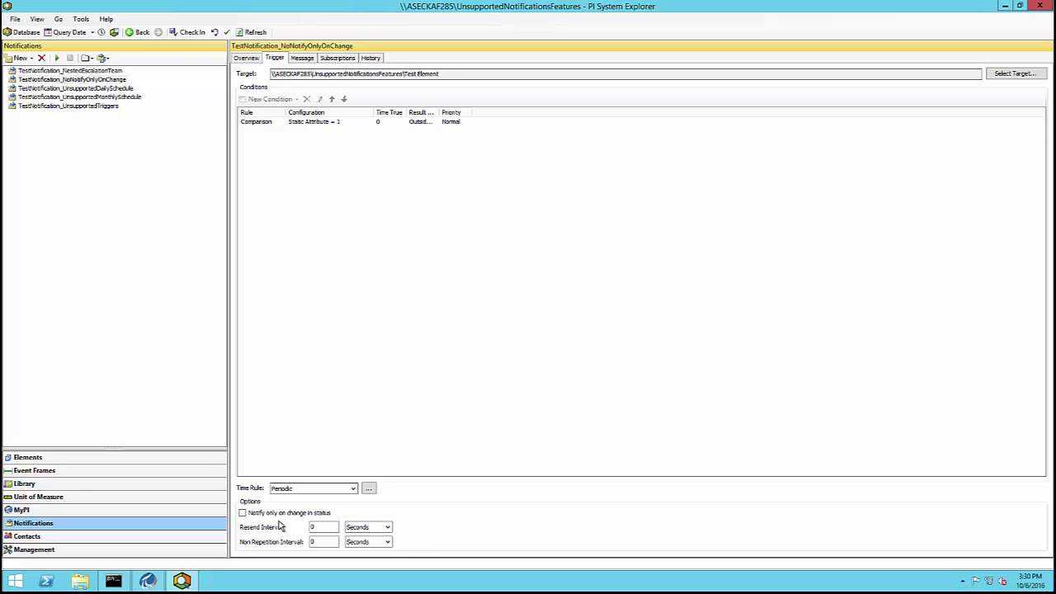
- Review the daily periodic time rule configuration of TestNotification_UnsupportedDailySchedule and close it without changes
left_click(105, 88)
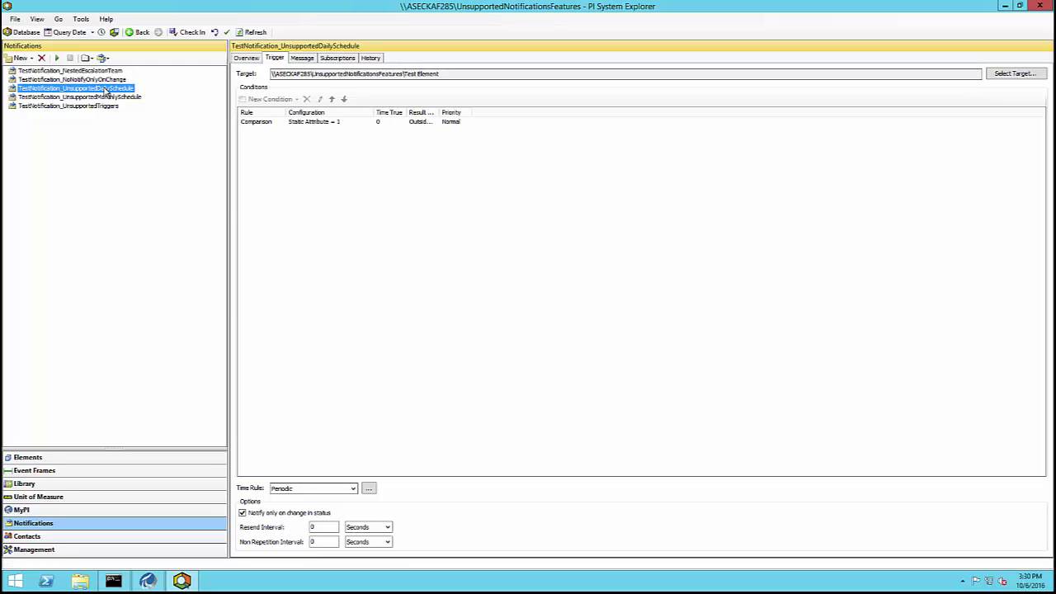
left_click(368, 489)
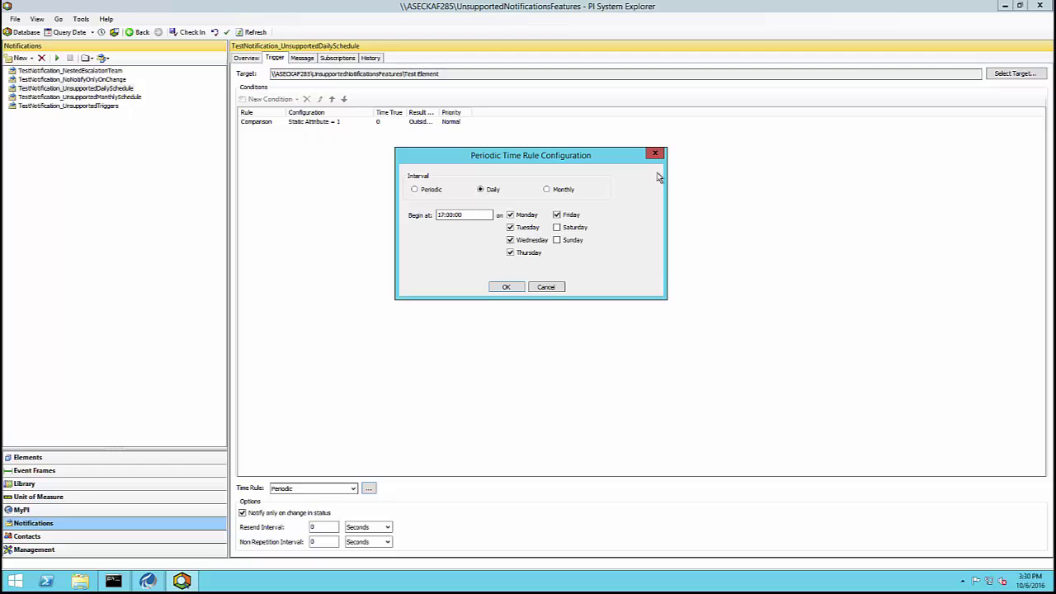
left_click_drag(546, 150, 553, 137)
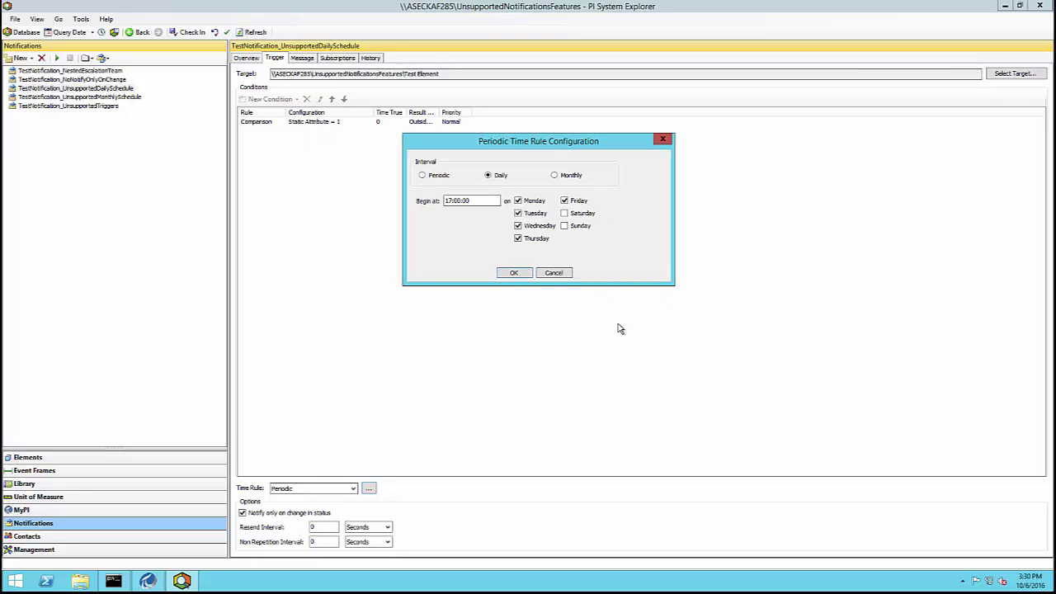
left_click(554, 273)
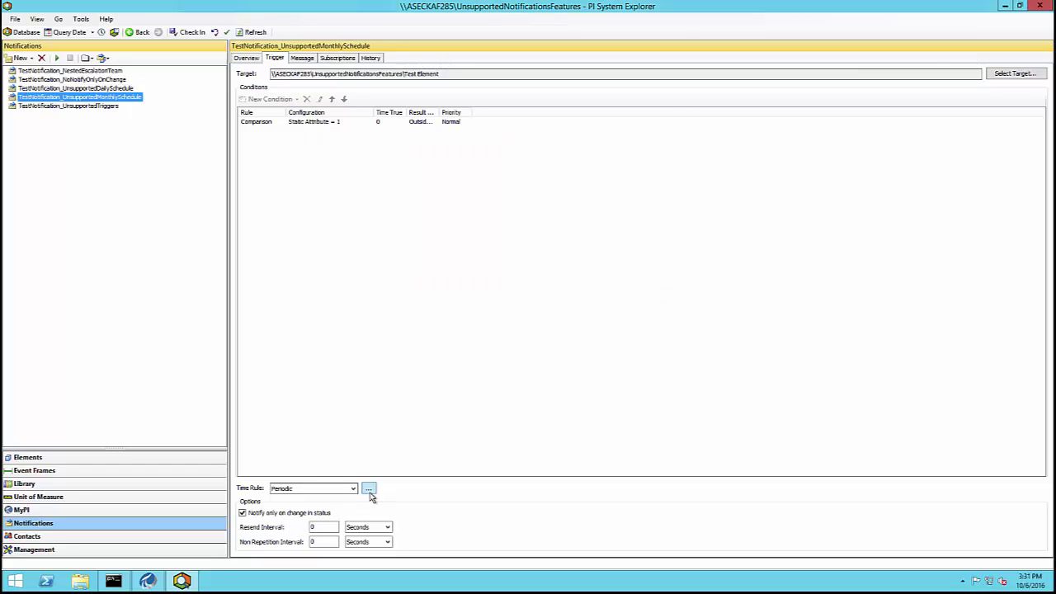
- Review the monthly periodic time rule configuration of TestNotification_UnsupportedMonthlySchedule and close it without changes
left_click(369, 488)
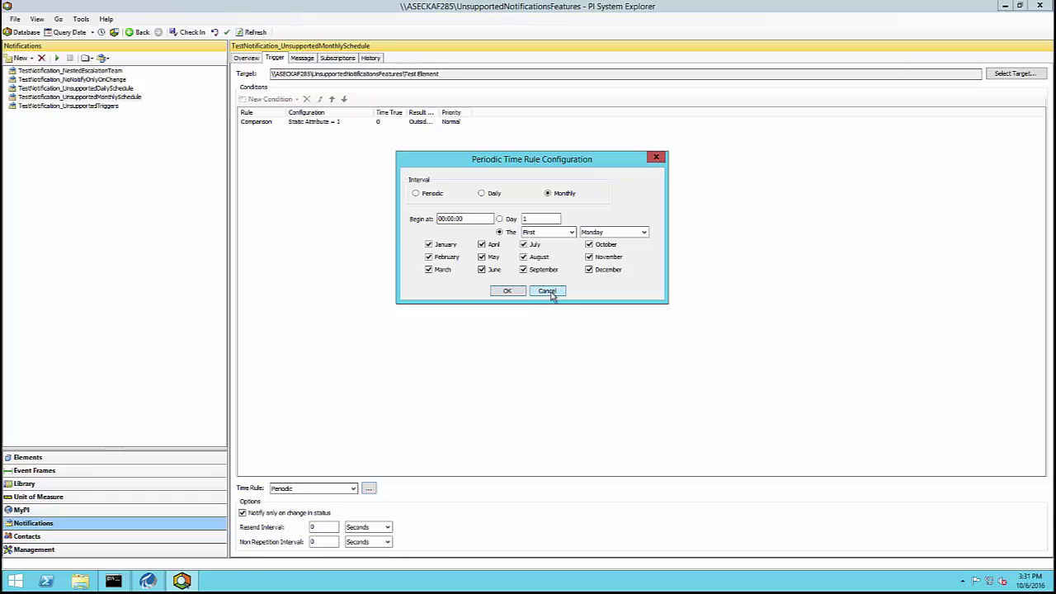
left_click(547, 292)
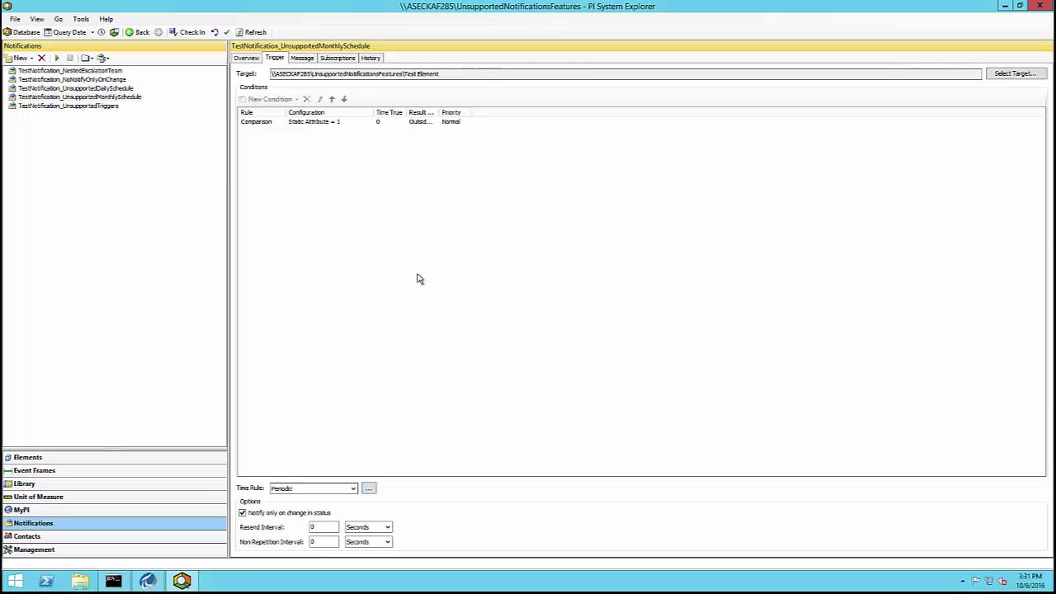
left_click(293, 188)
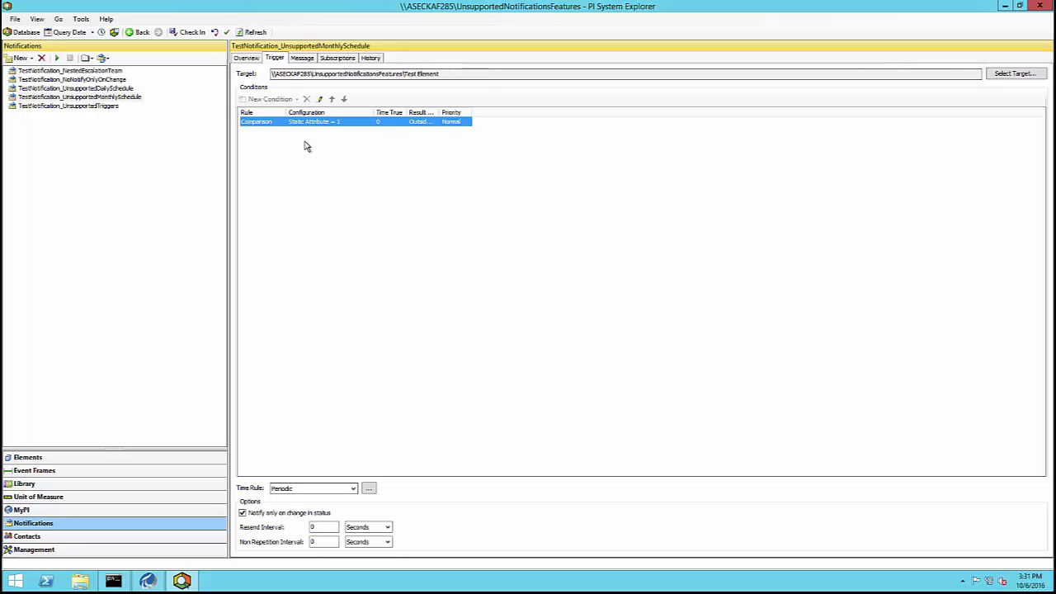
- Inspect the comparison conditions and their priorities in the trigger of TestNotification_UnsupportedTriggers
left_click(106, 106)
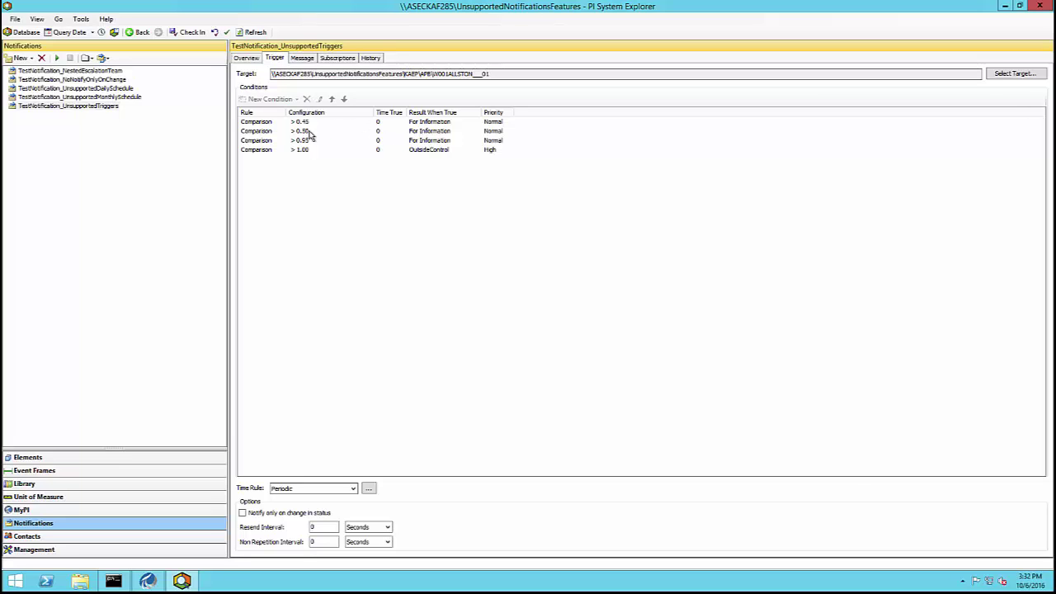
left_click(265, 122)
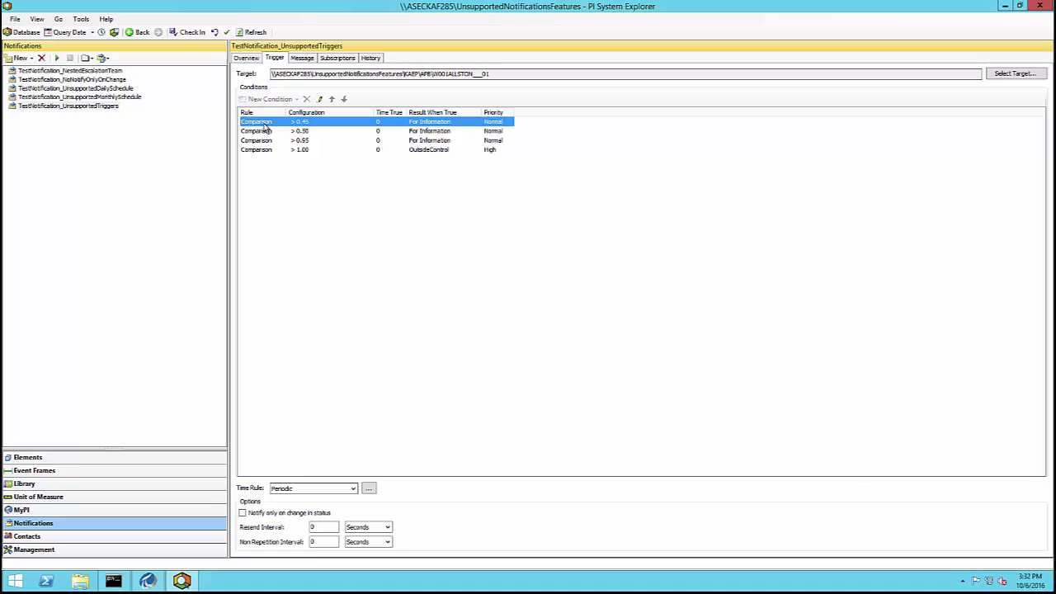
left_click(498, 132)
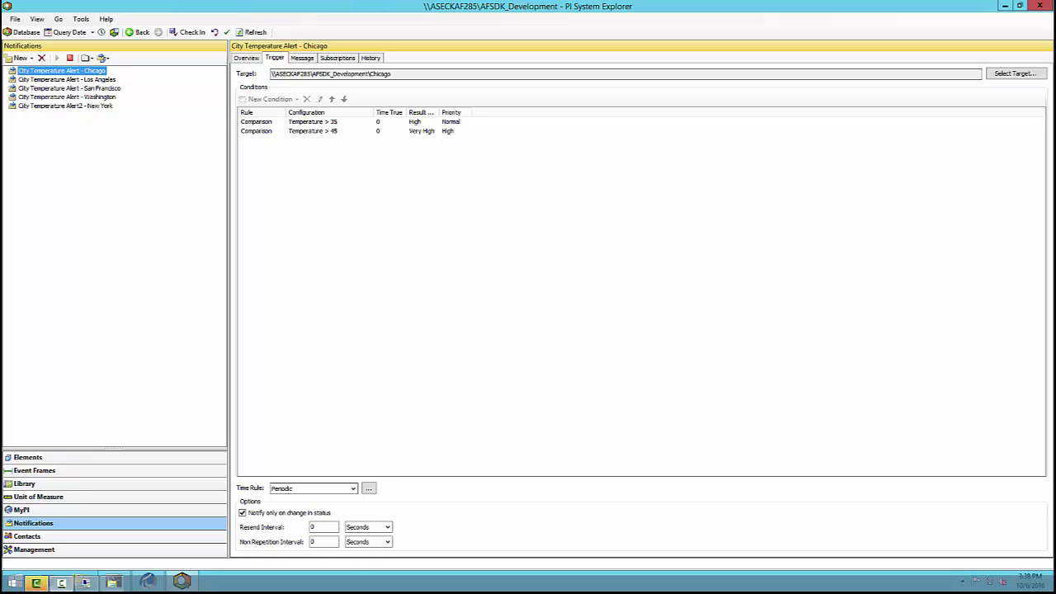
- Inspect the trigger conditions and the notification history of City Temperature Alert - Chicago in the AFSDK_Development database
mouse_move(188, 3)
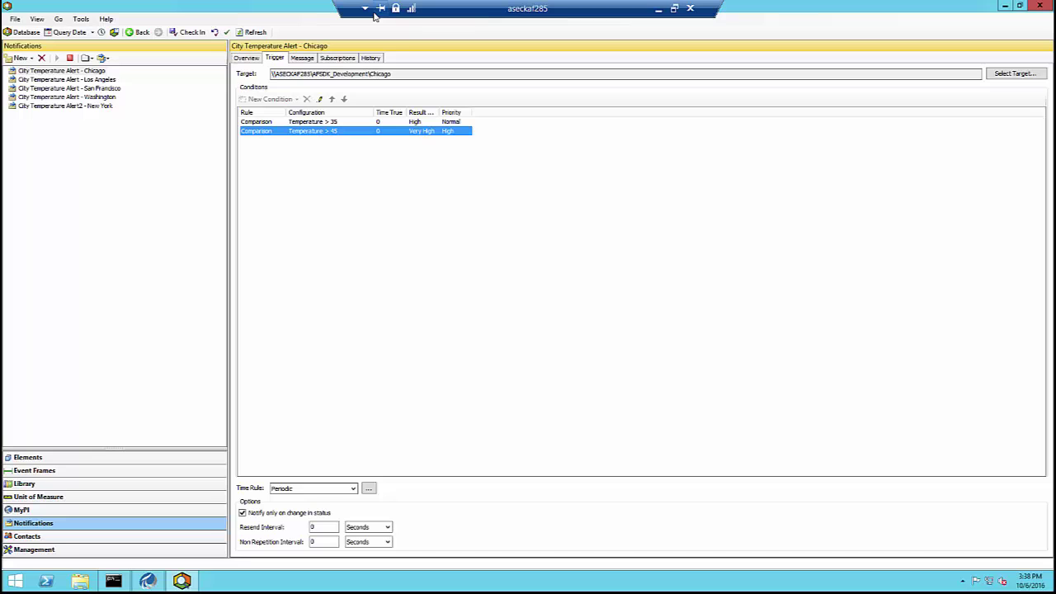
left_click(430, 124)
left_click(428, 133)
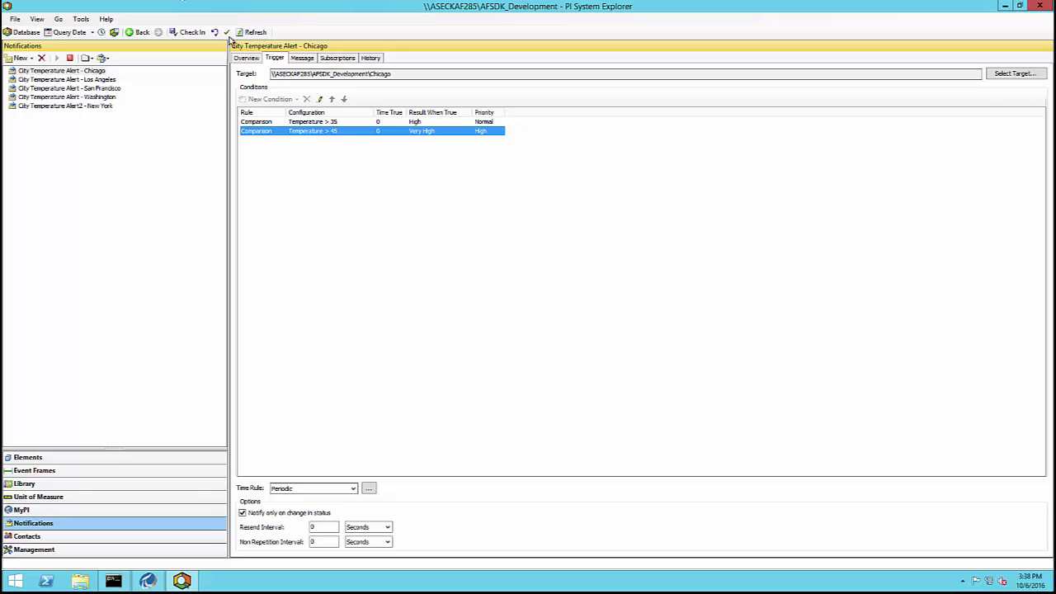
left_click(371, 59)
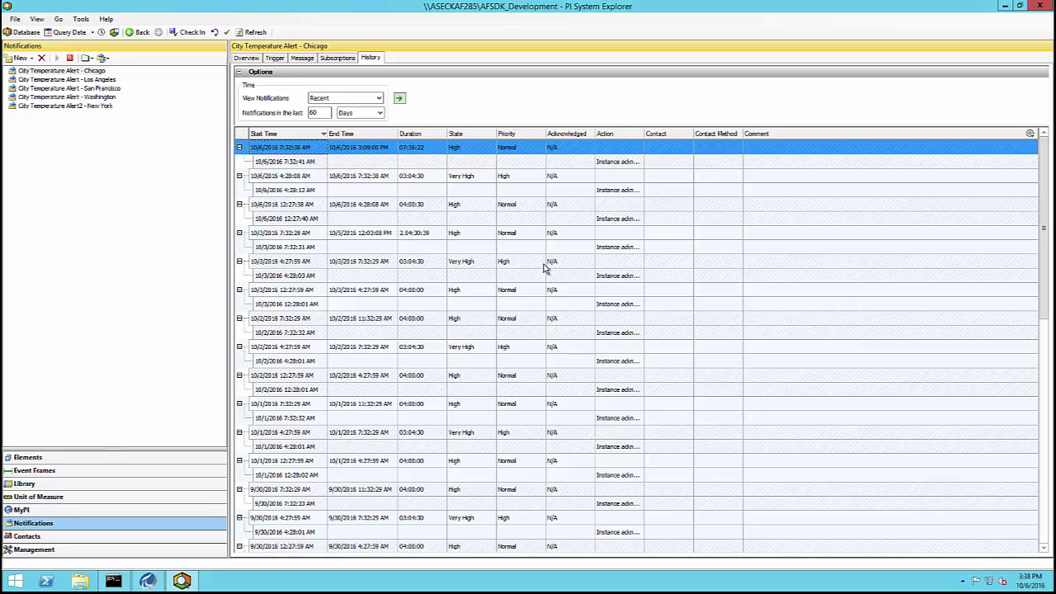
- Check the Chicago element for configured notification rules and analyses
left_click(27, 458)
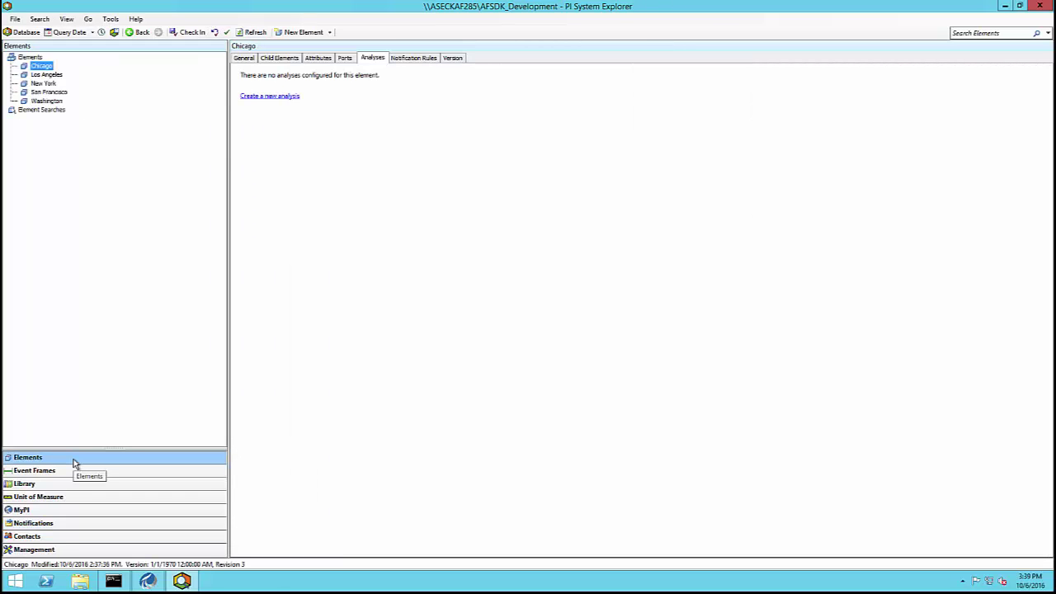
left_click(299, 162)
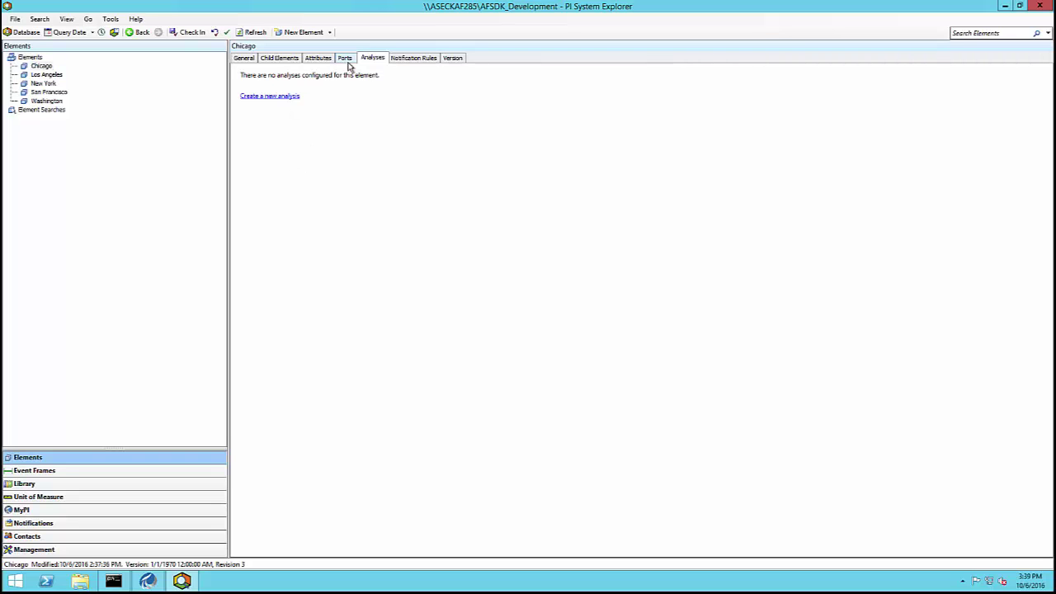
left_click(404, 59)
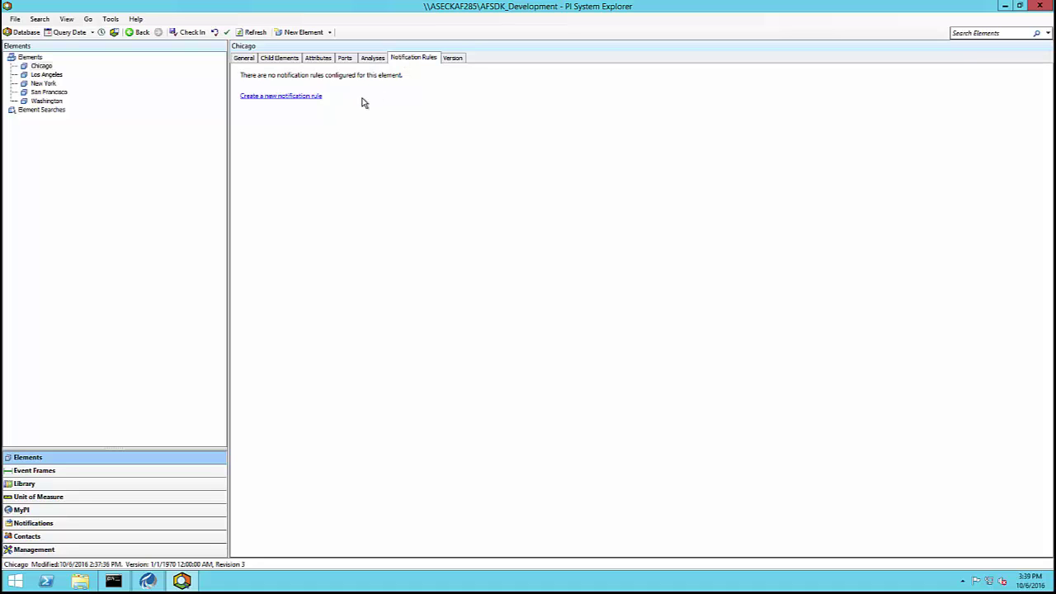
left_click(369, 59)
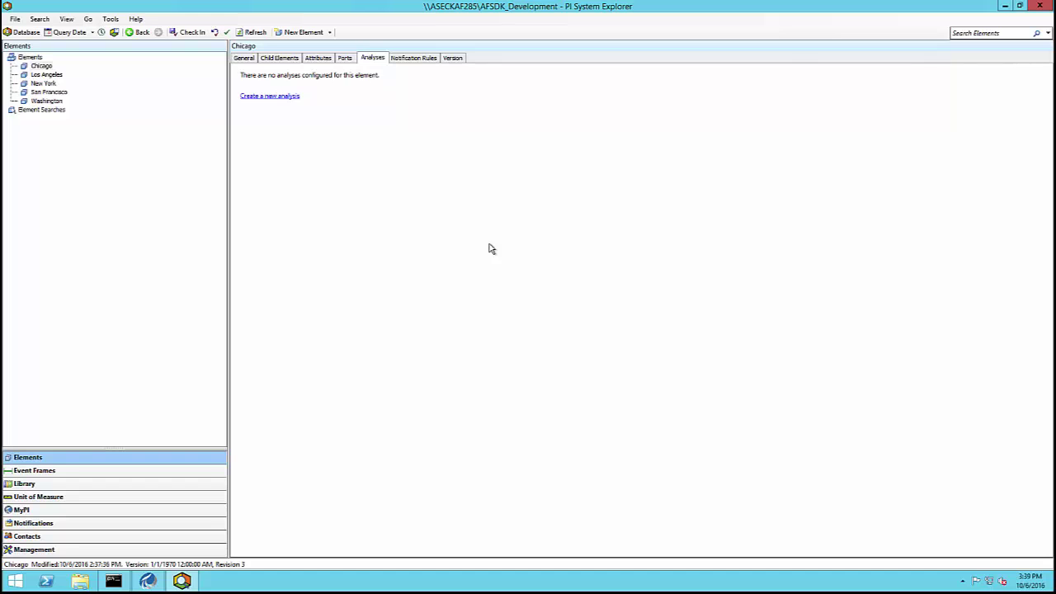
- Search for the event frames that belong to the Chicago element
right_click(42, 66)
mouse_move(149, 160)
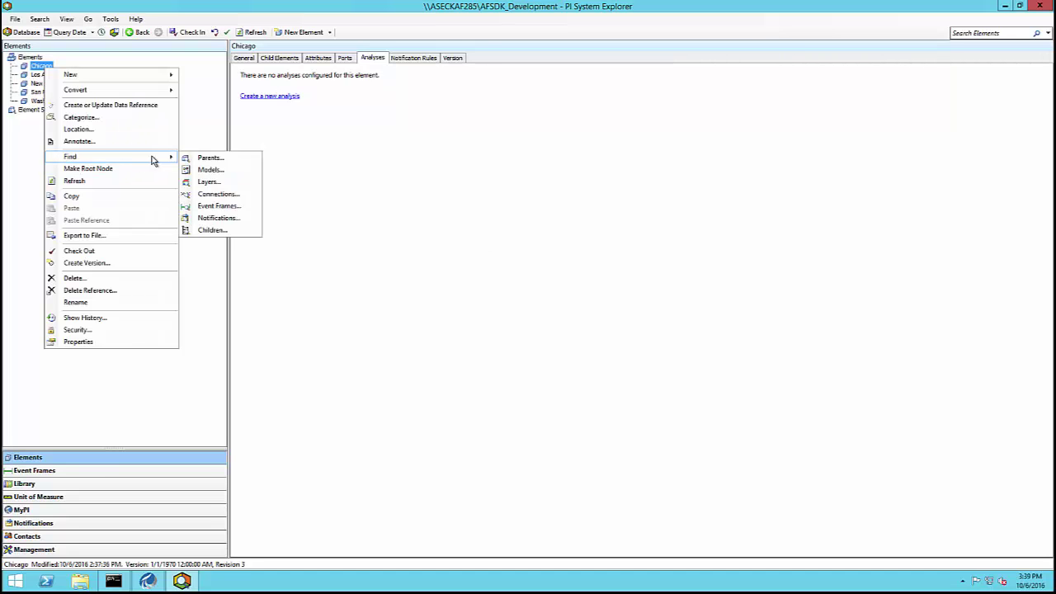
left_click(198, 207)
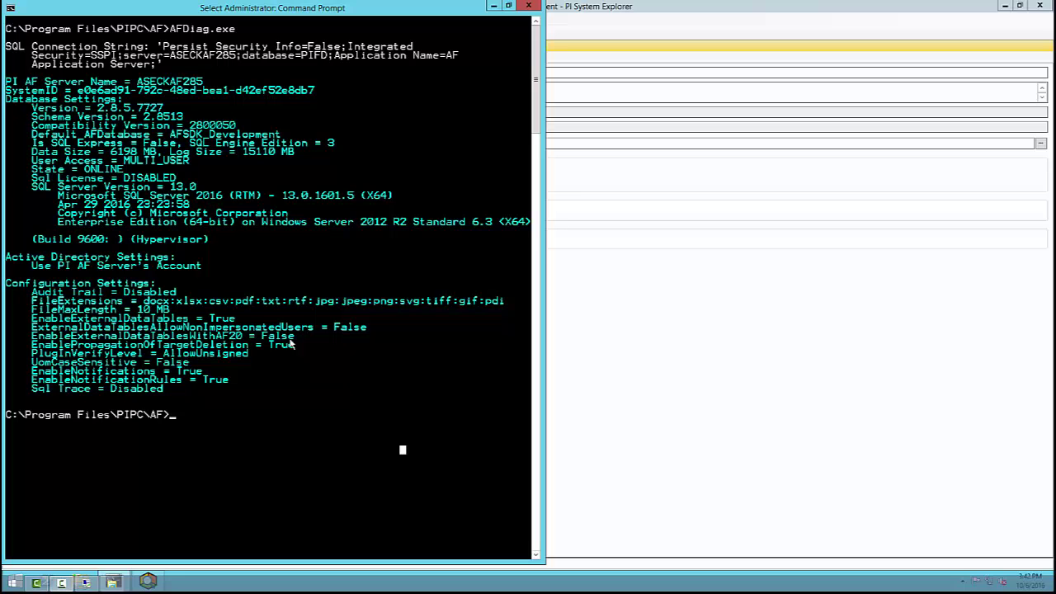
- Highlight the EnableNotifications and EnableNotificationRules settings in the AFDiag output, and minimize the Command Prompt
left_click(233, 381)
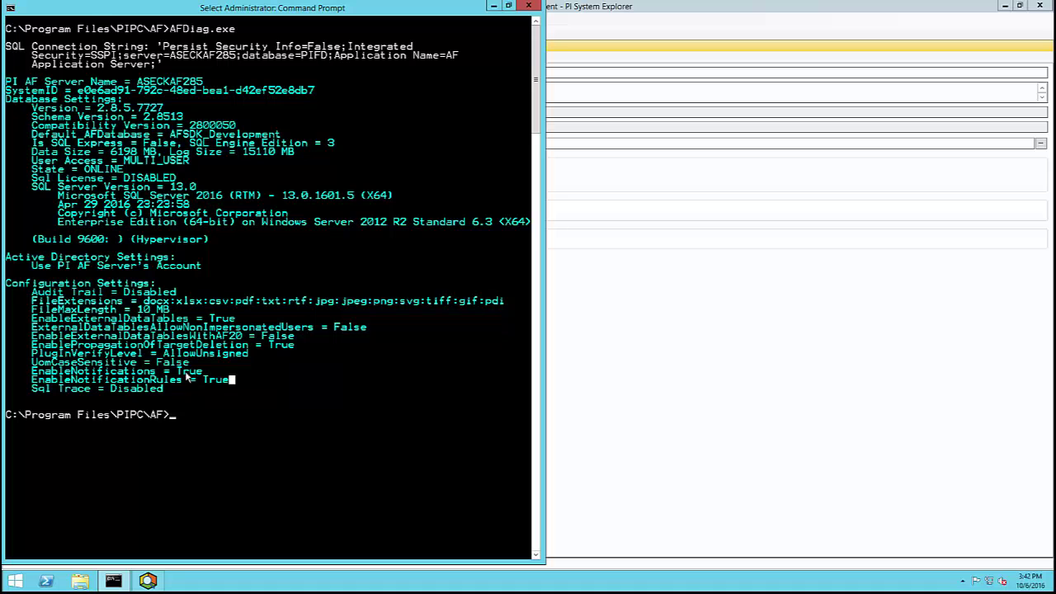
left_click_drag(28, 373, 228, 385)
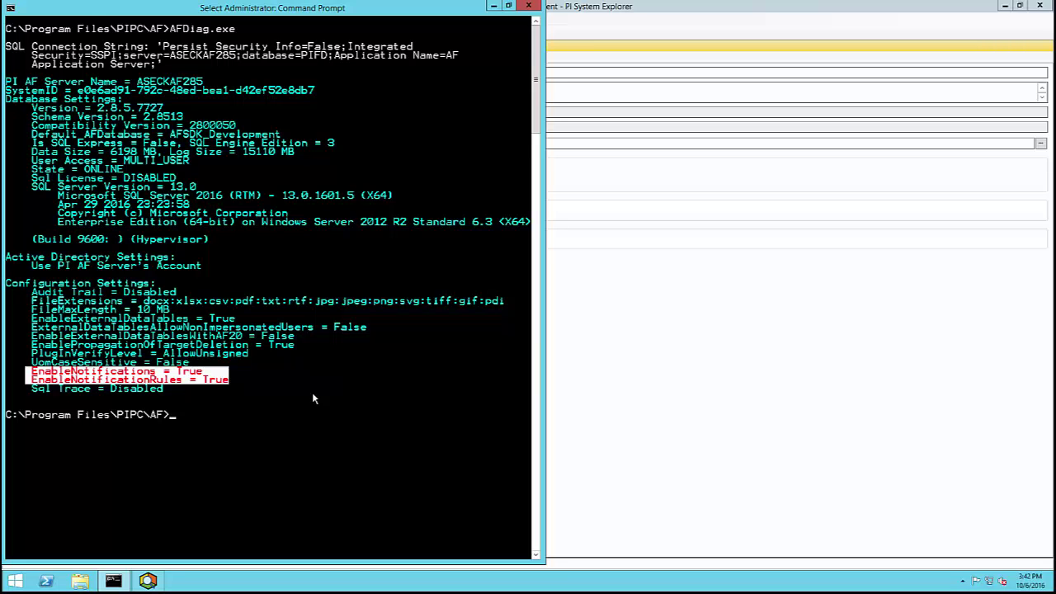
left_click(493, 6)
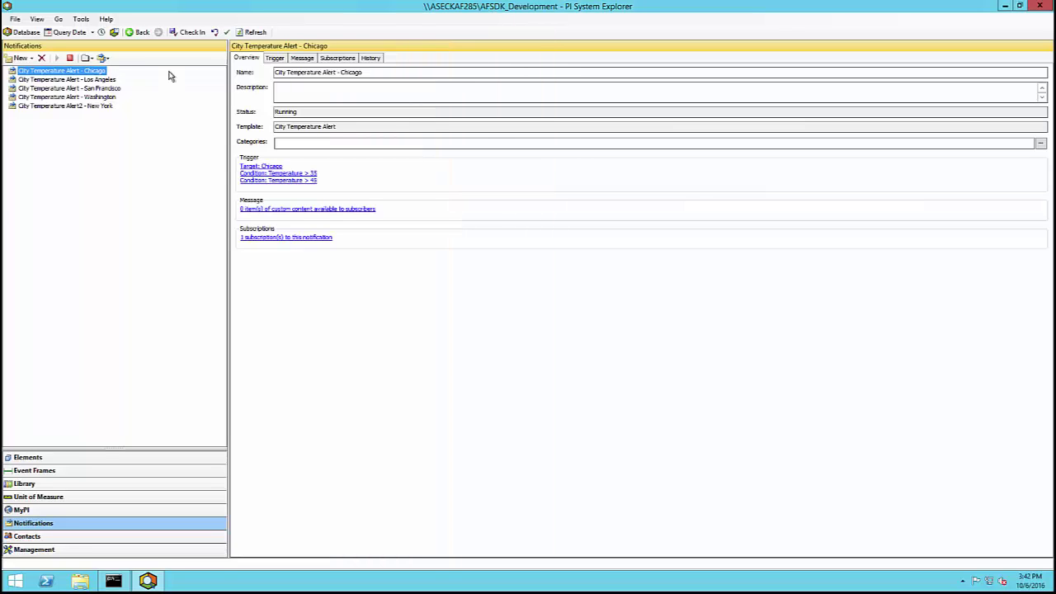
- Try to create a new legacy notification in the AFSDK_Development database
left_click(25, 59)
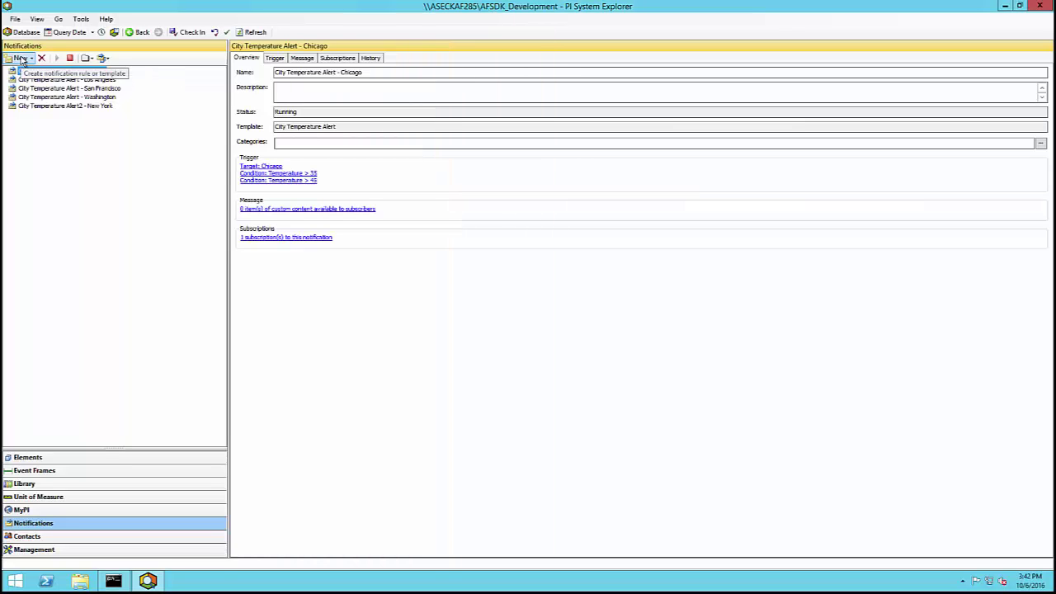
left_click(29, 72)
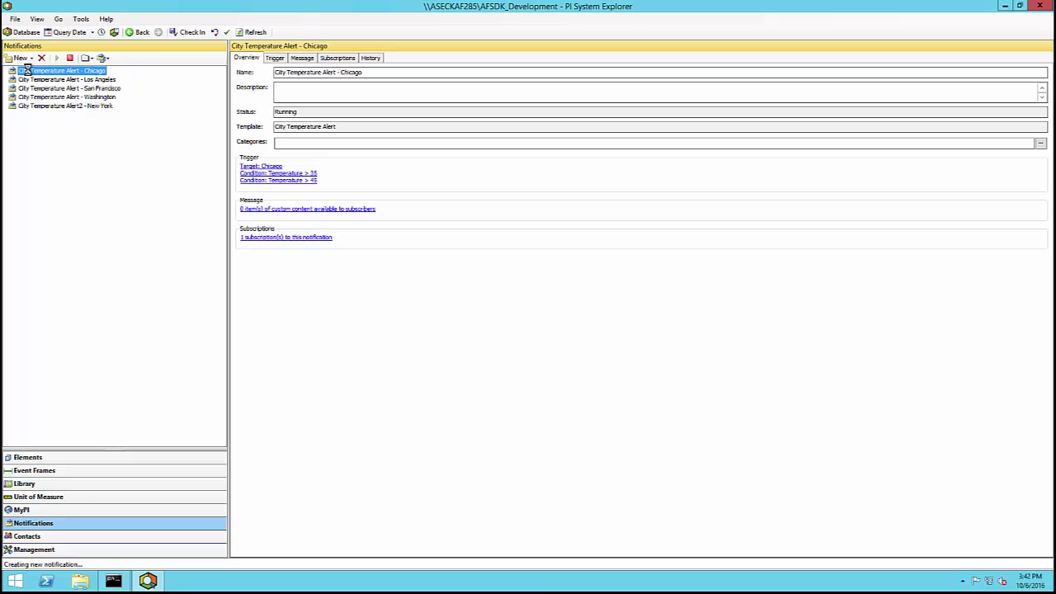
left_click_drag(393, 261, 375, 204)
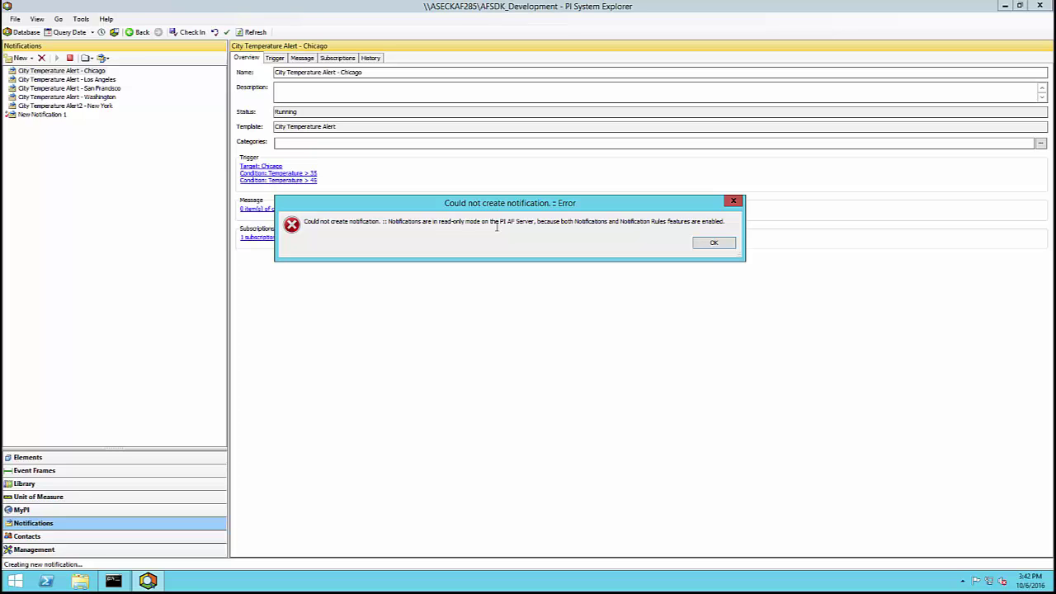
left_click(711, 245)
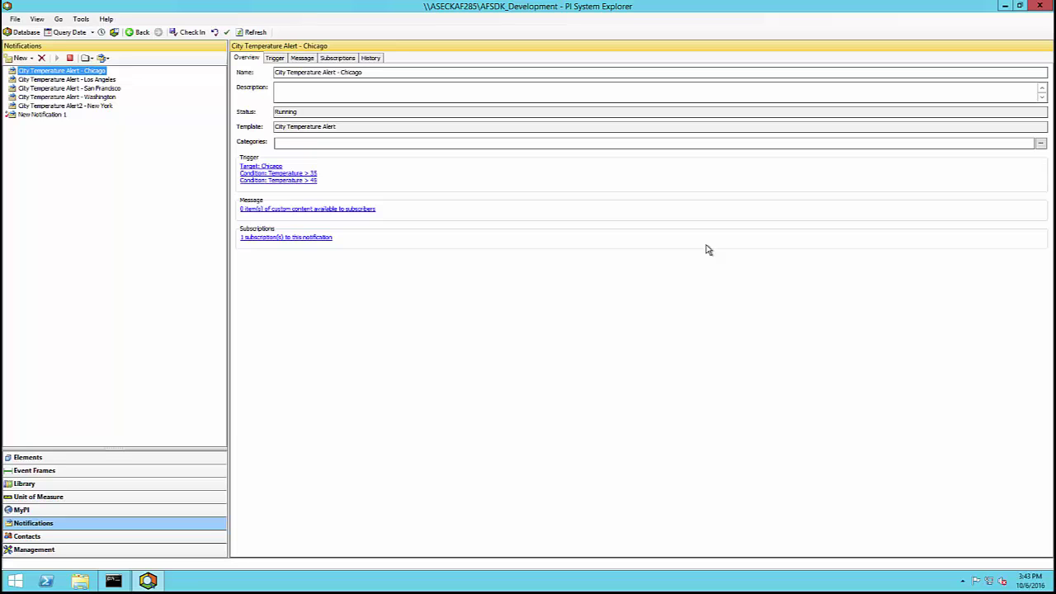
- Open the Notifications Migration Tool and reposition its window over the notification details
left_click(81, 19)
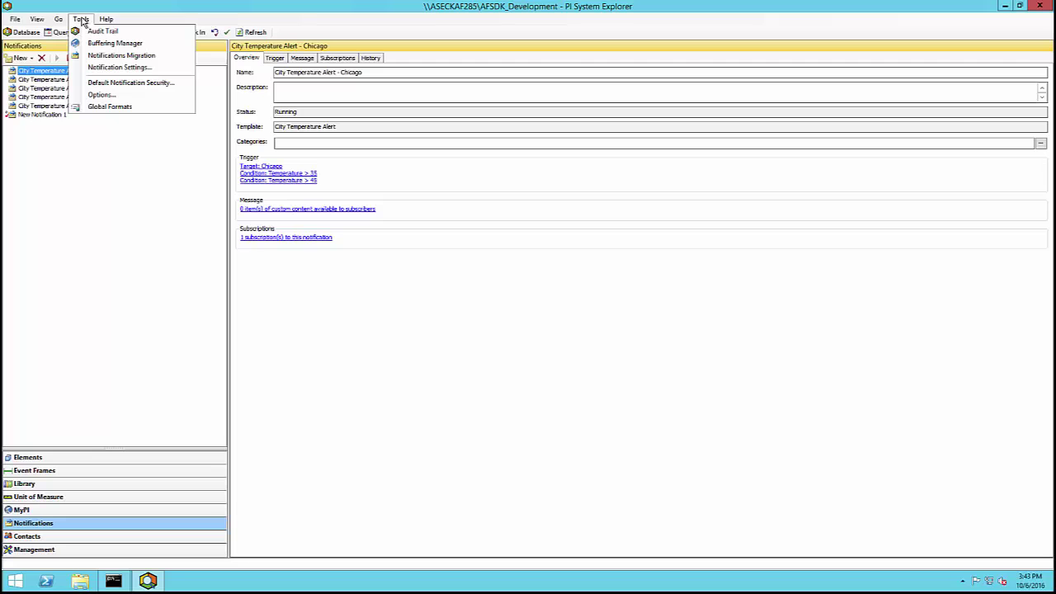
left_click(111, 57)
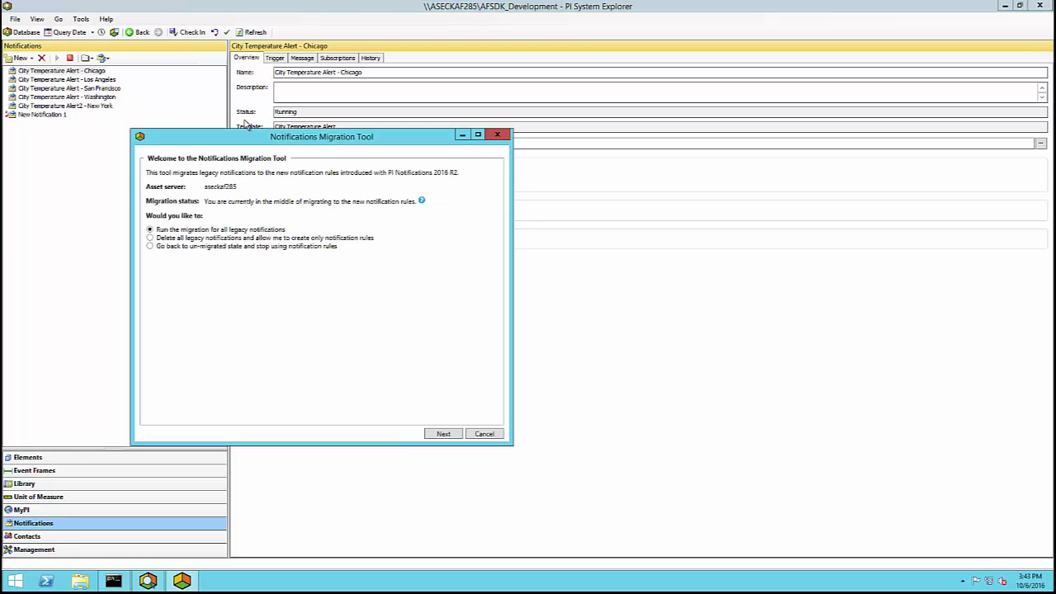
left_click_drag(302, 138, 444, 109)
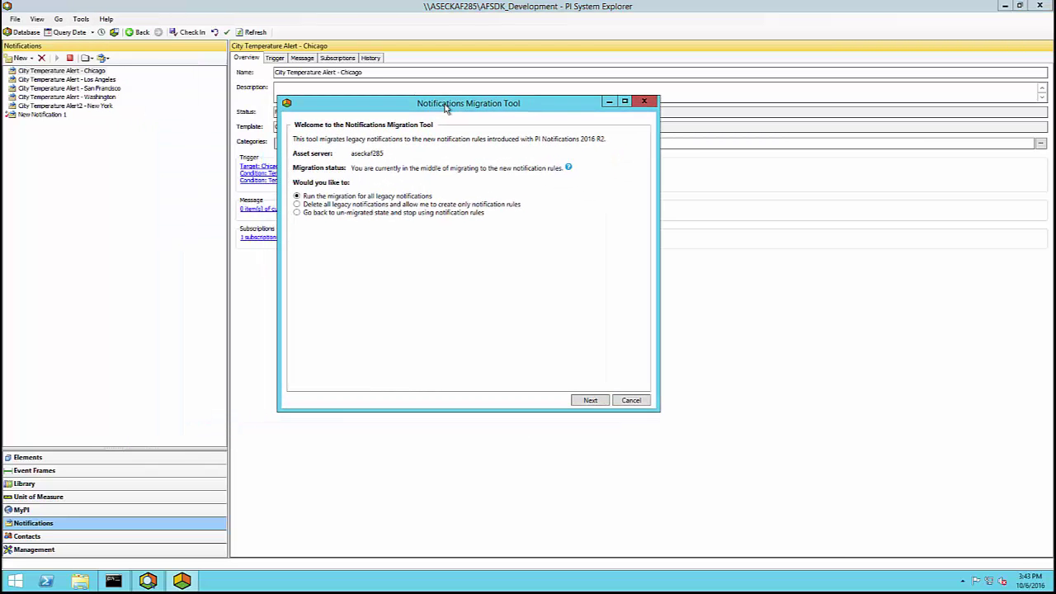
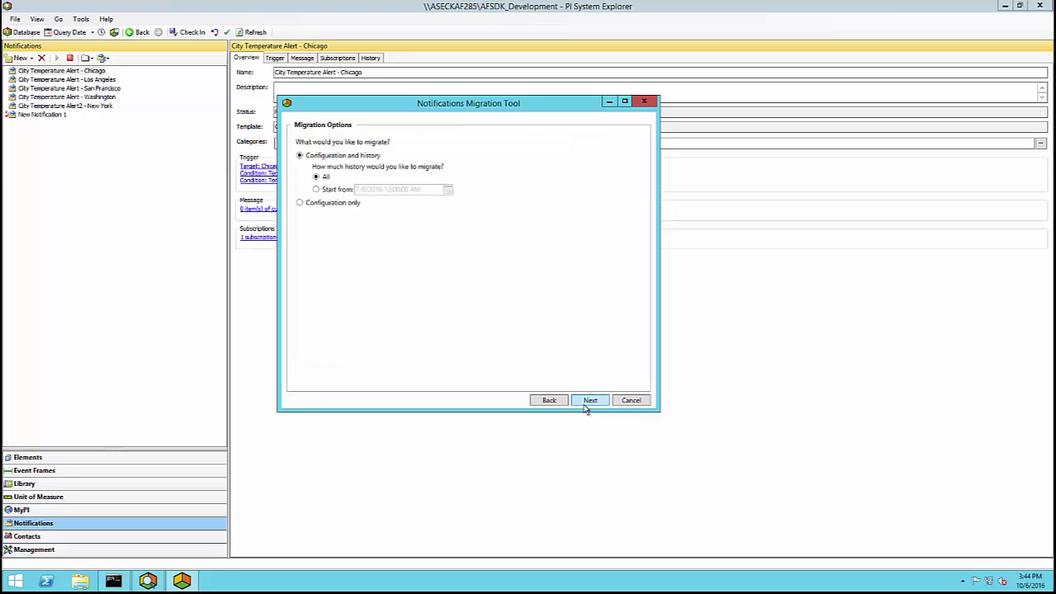
- Set the migration to include configuration and history starting from 9/8/2016 12:00:00 AM, and continue to the connection status check
left_click(332, 206)
left_click(334, 156)
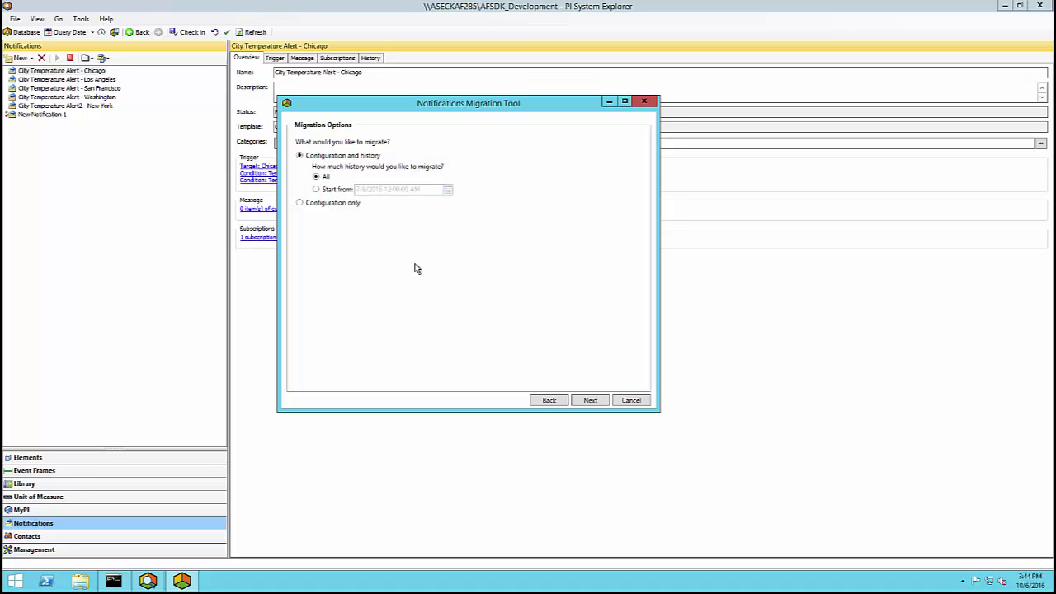
left_click(359, 191)
left_click(446, 191)
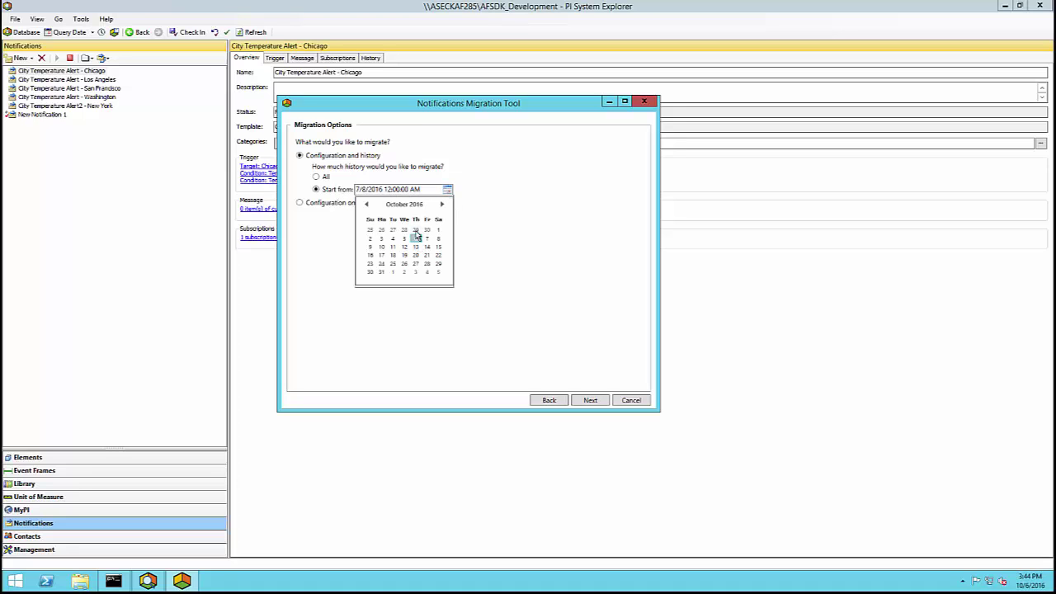
left_click(366, 204)
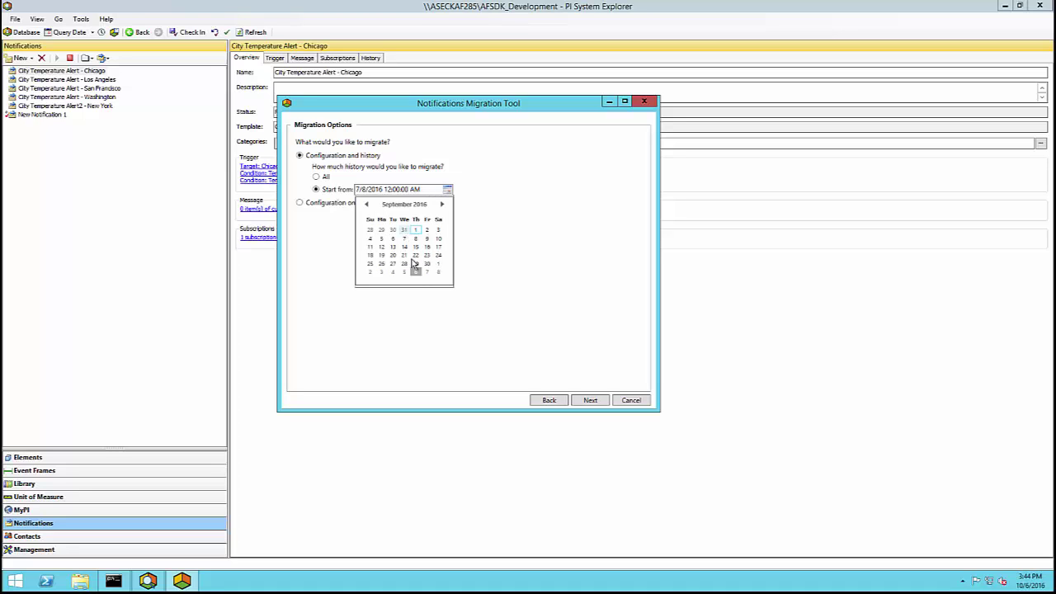
left_click(415, 239)
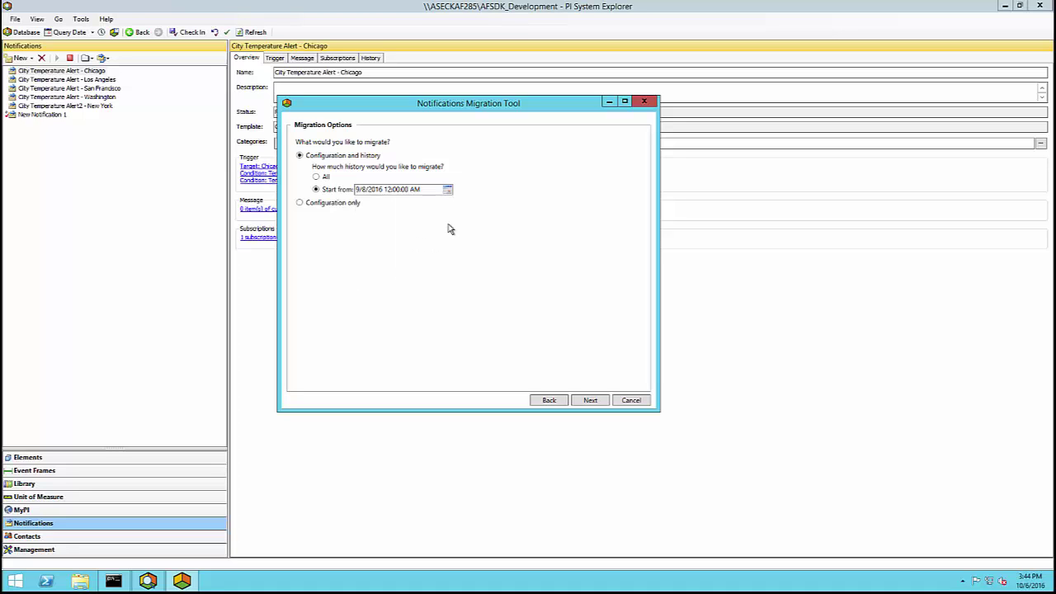
left_click(582, 402)
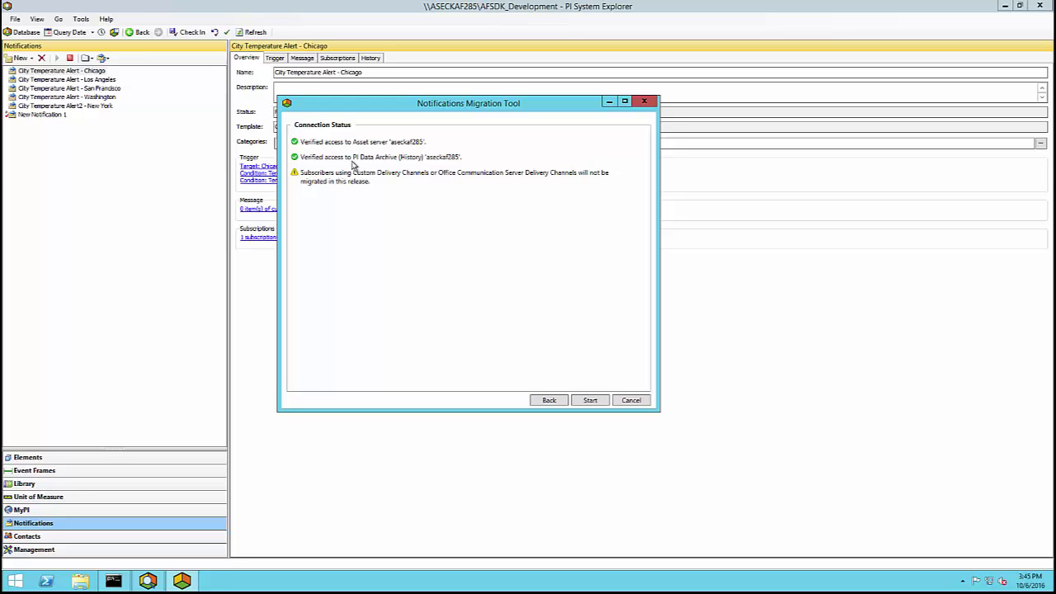
- Run the migration, moving unsupported periodic schedules to Daily and accepting the resend conversion and the omission of subscribers with nested escalation teams
left_click(590, 401)
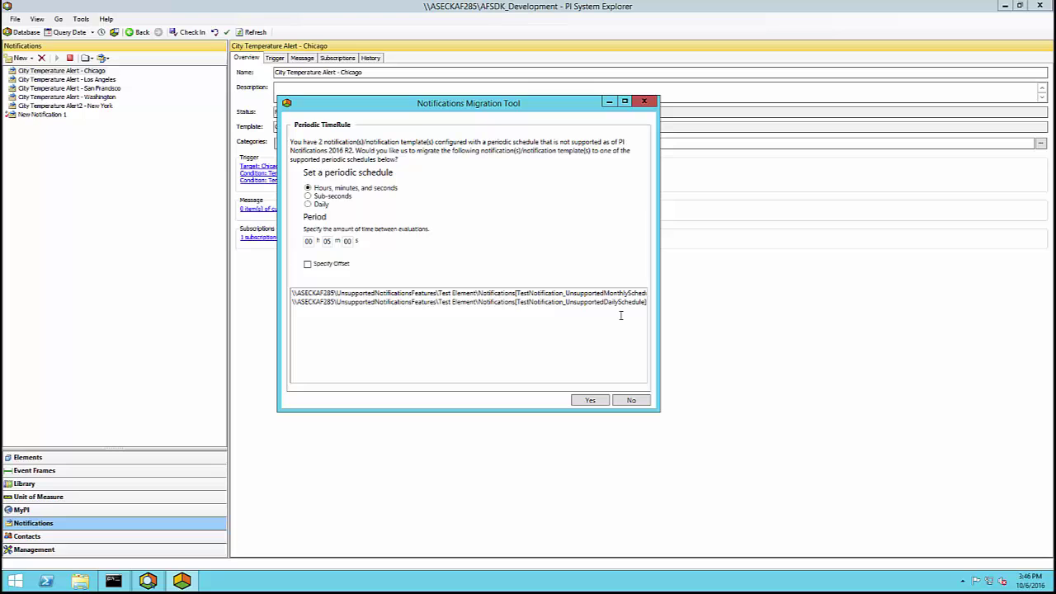
left_click(316, 204)
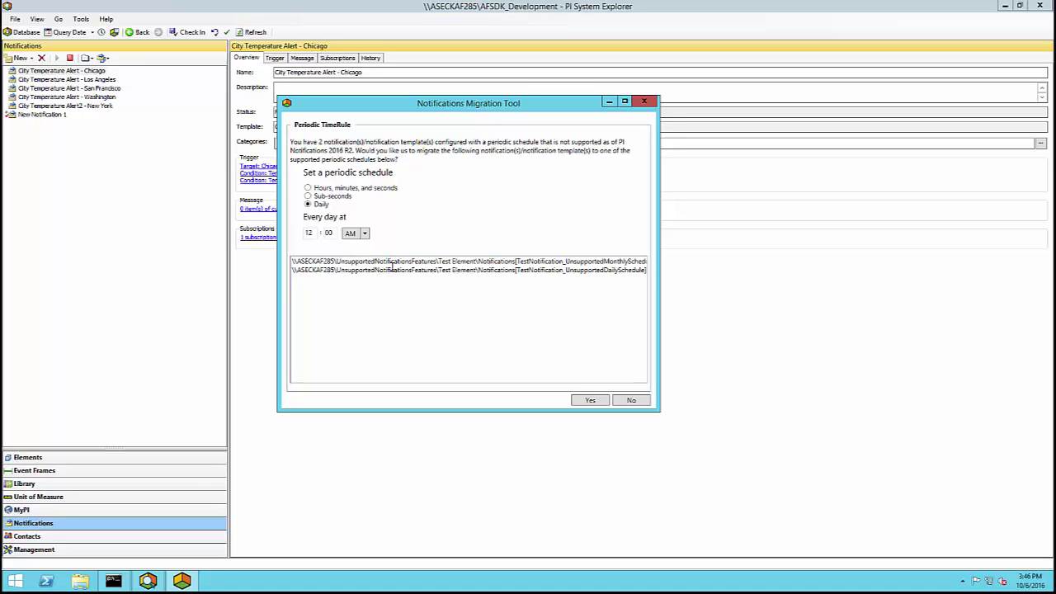
left_click(594, 401)
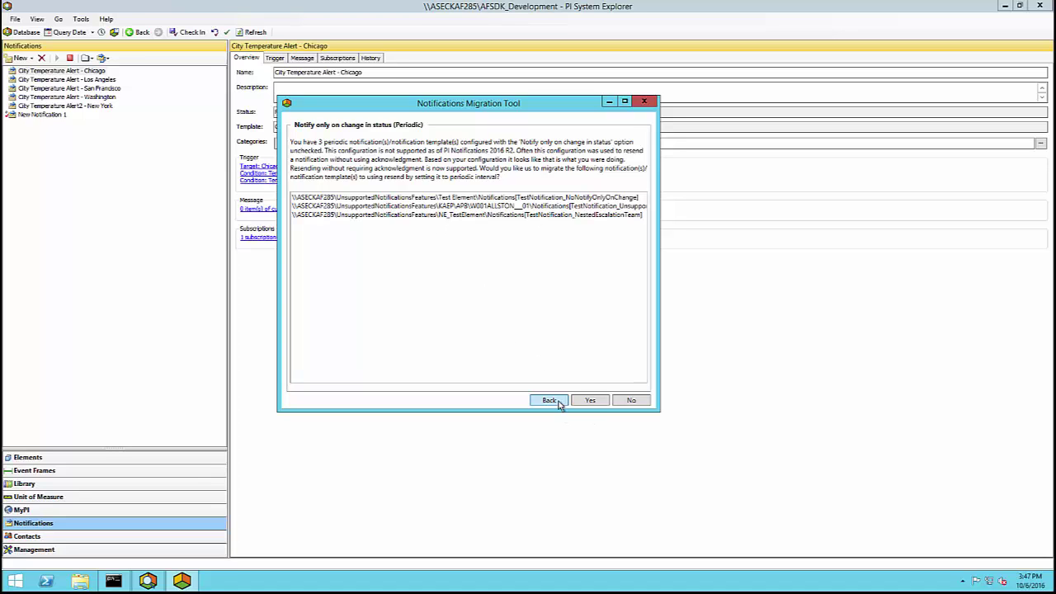
left_click(589, 401)
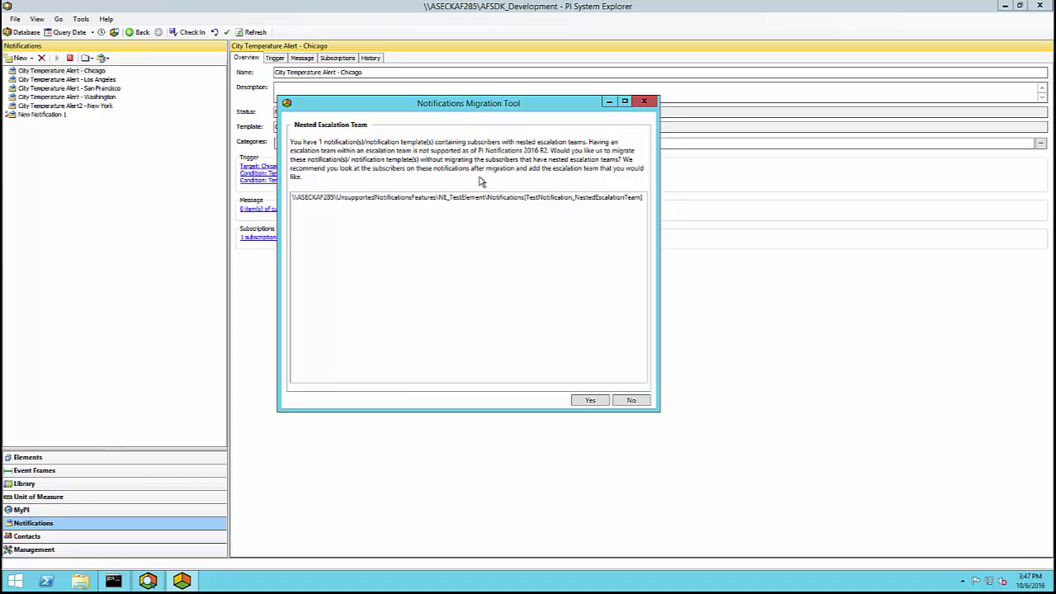
left_click(590, 401)
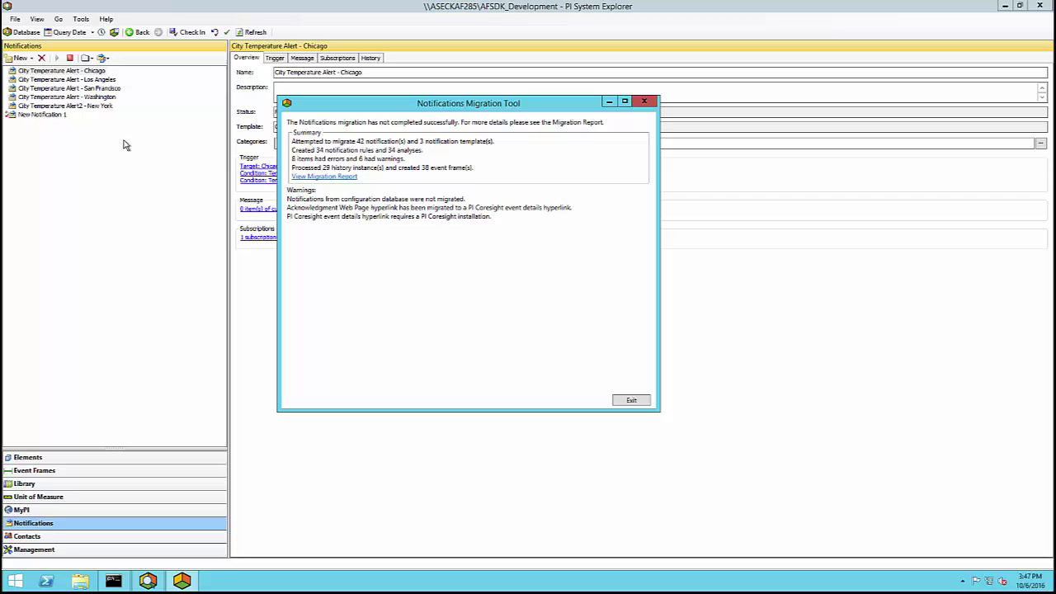
- View the migration report, highlight its Summary, and collapse the Notification Templates, Notifications and Auto-created Notification Rules and Analyses sections
left_click(319, 178)
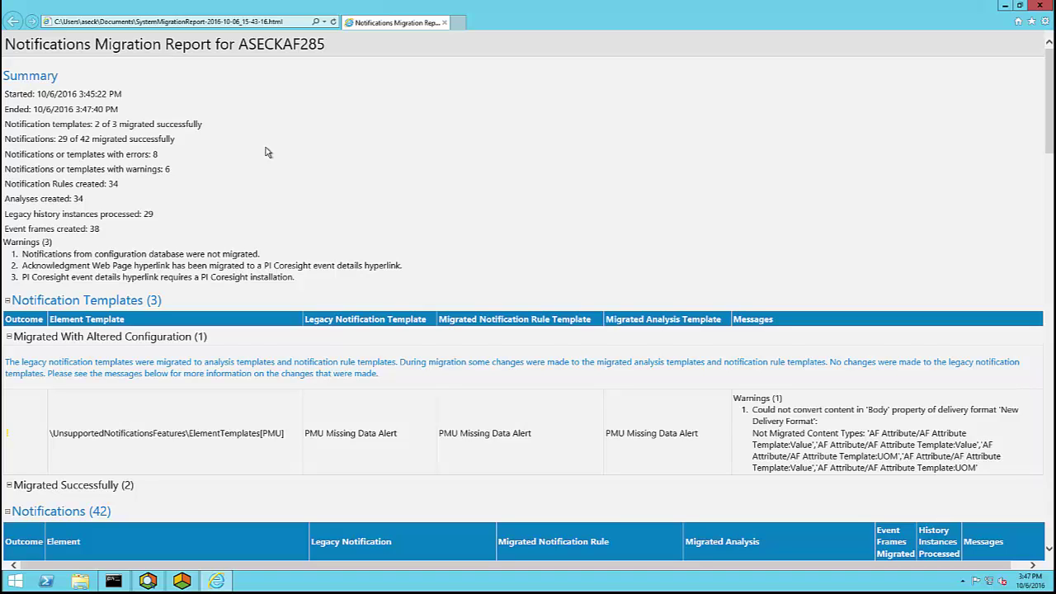
left_click_drag(7, 74, 5, 307)
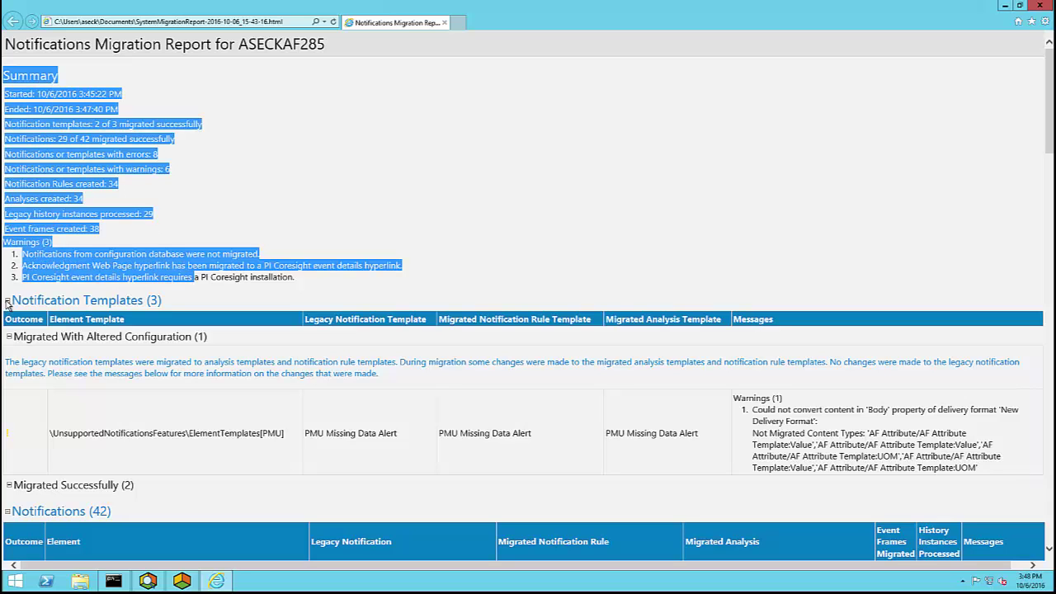
left_click(8, 287)
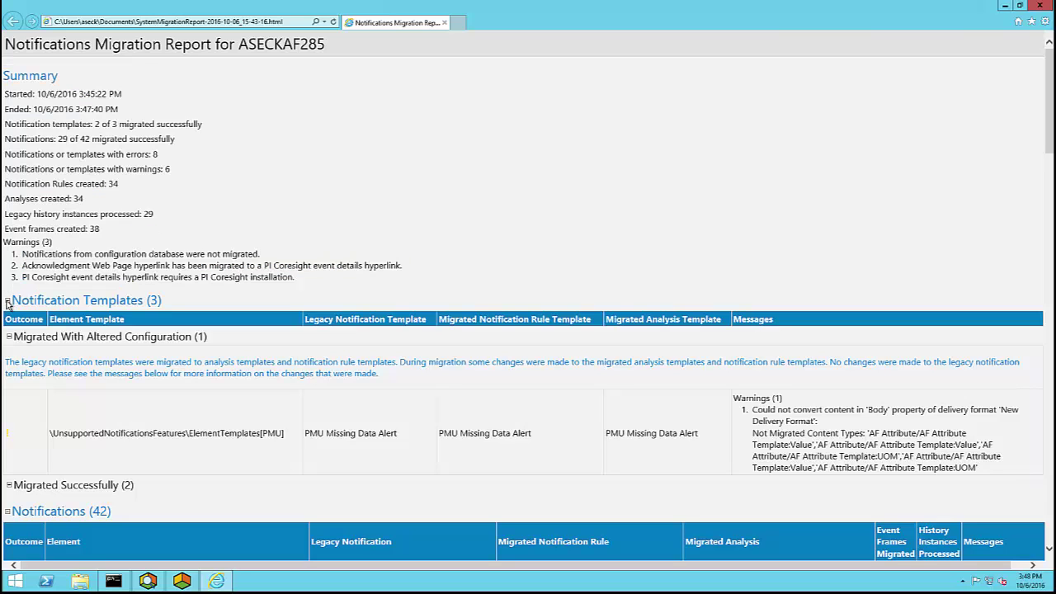
left_click(8, 301)
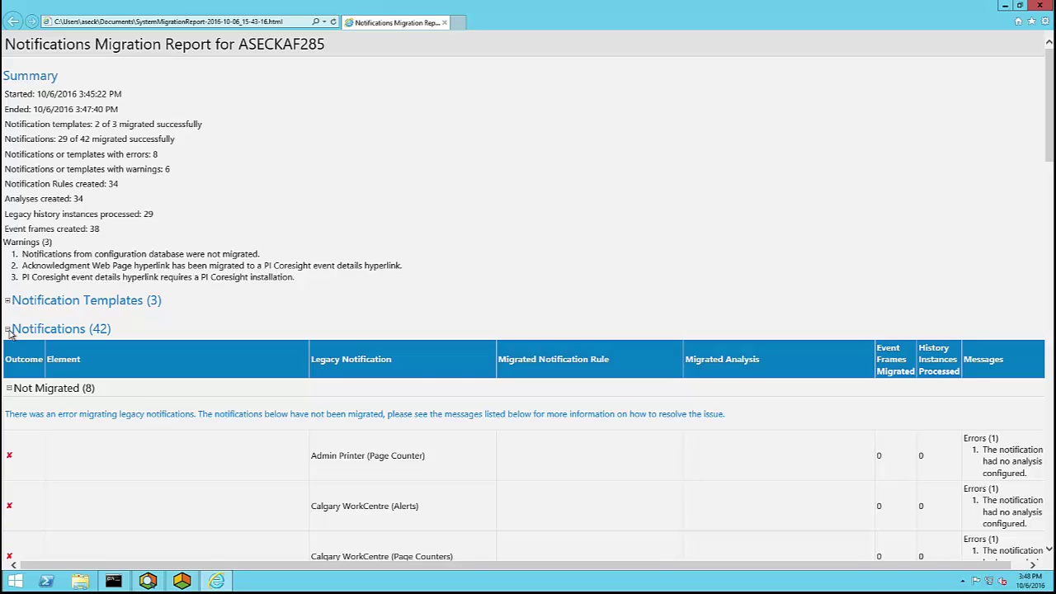
left_click(9, 330)
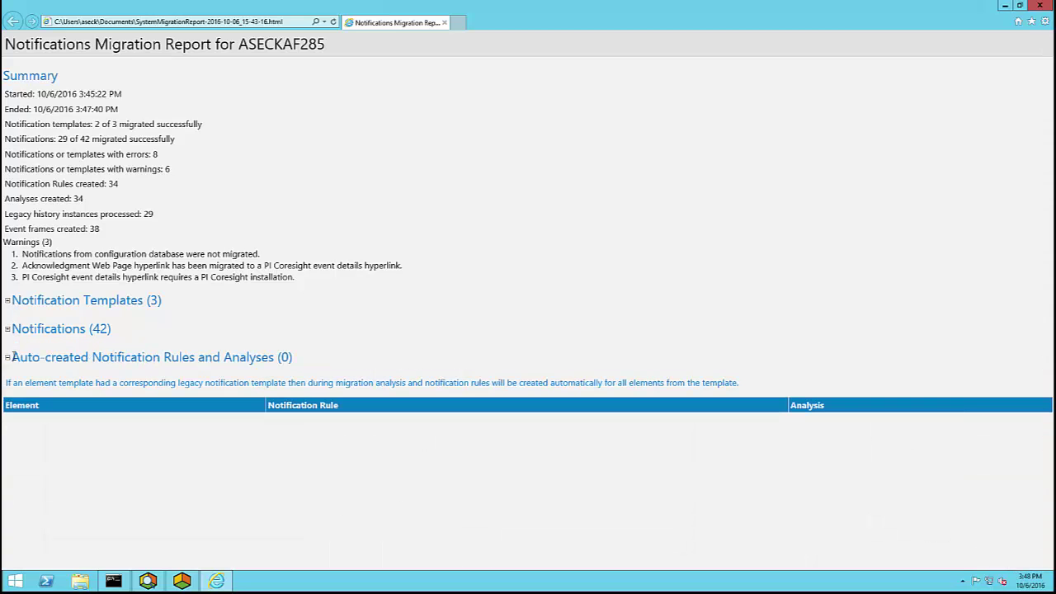
left_click(8, 358)
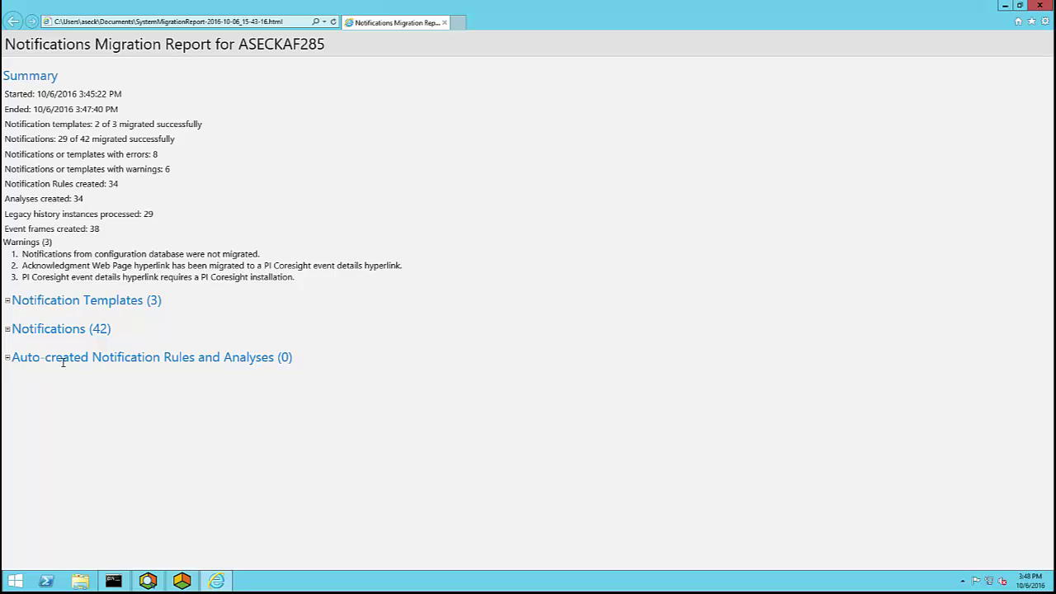
- Expand the report's Notifications section, highlight the Admin Printer (Page Counter) error message, and collapse the Not Migrated group
left_click(7, 329)
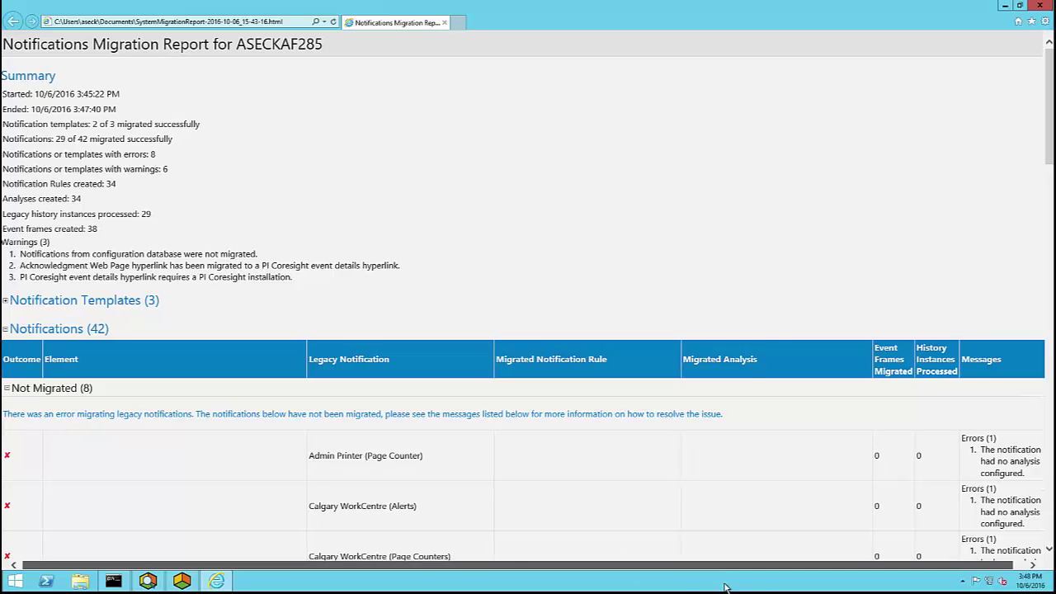
scroll(633, 566, "right", 1)
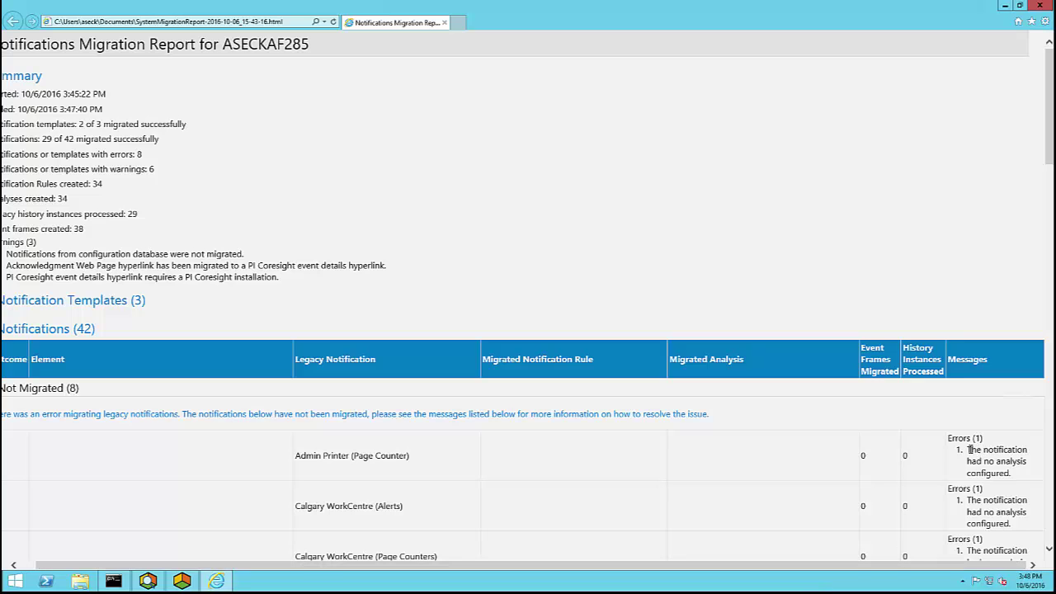
left_click_drag(969, 448, 999, 481)
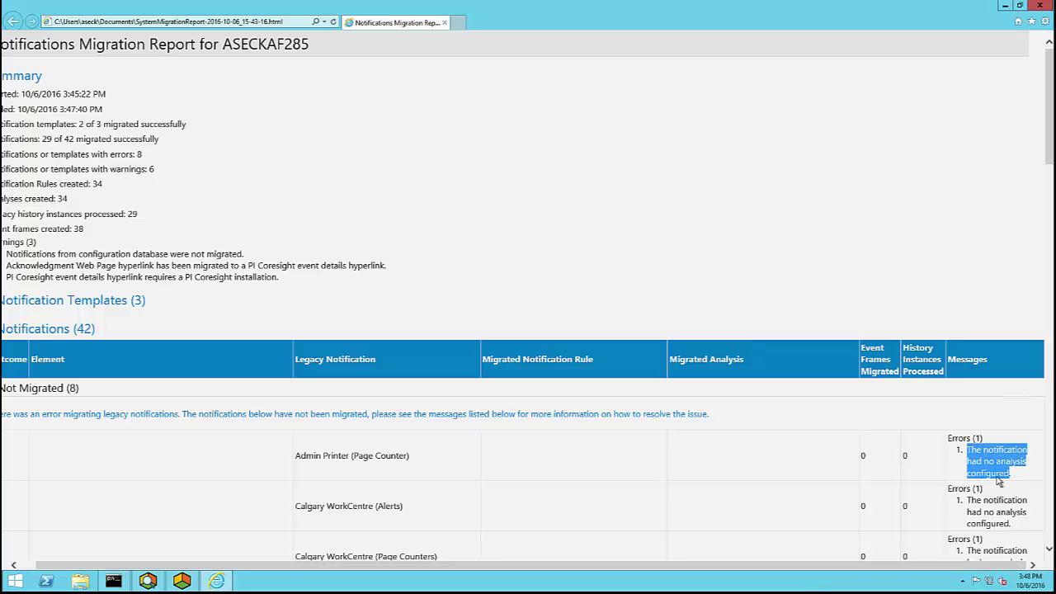
left_click(44, 392)
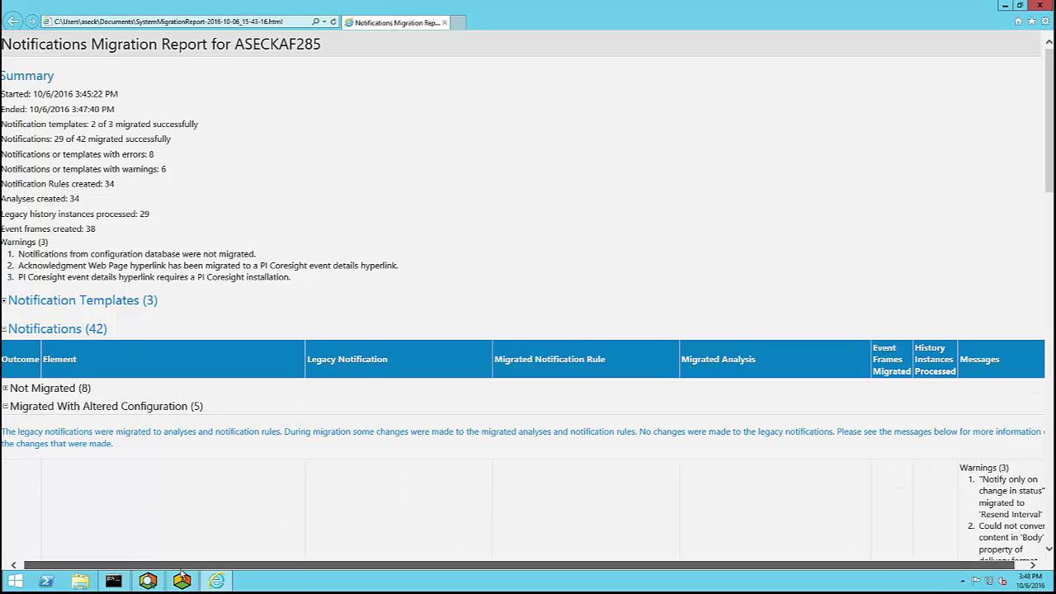
- Review the warning messages under Migrated With Altered Configuration, and collapse that group
scroll(185, 569, "right", 1)
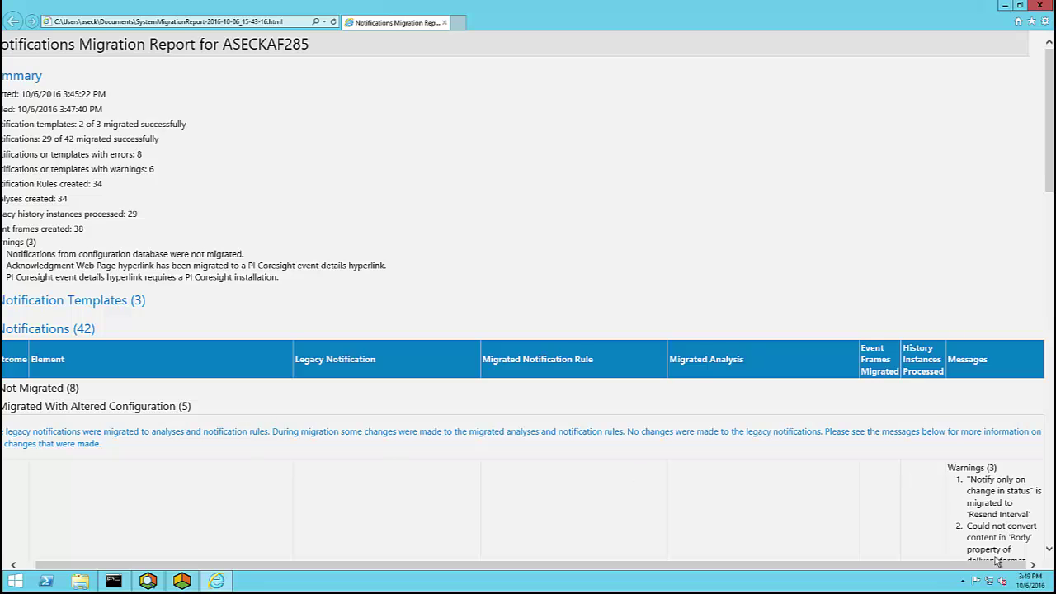
scroll(962, 477, "down", 3)
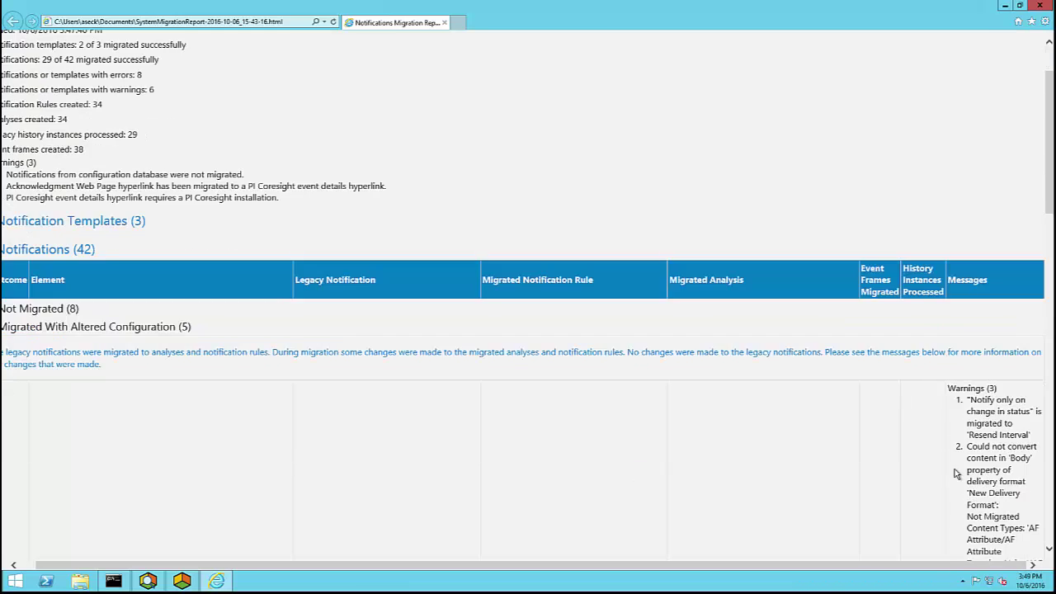
scroll(983, 331, "down", 2)
scroll(983, 341, "up", 6)
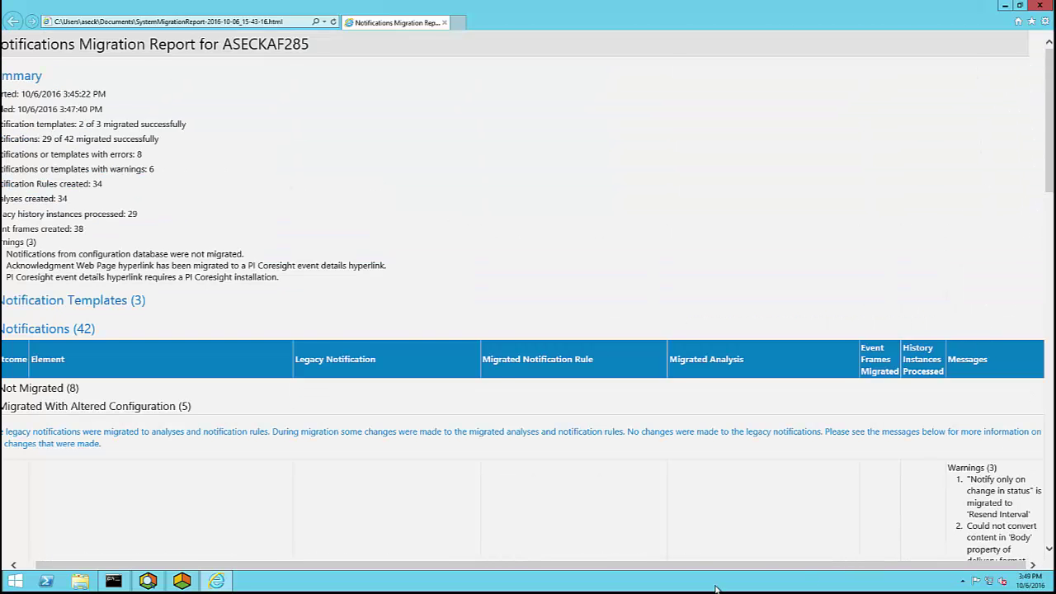
left_click_drag(858, 567, 79, 463)
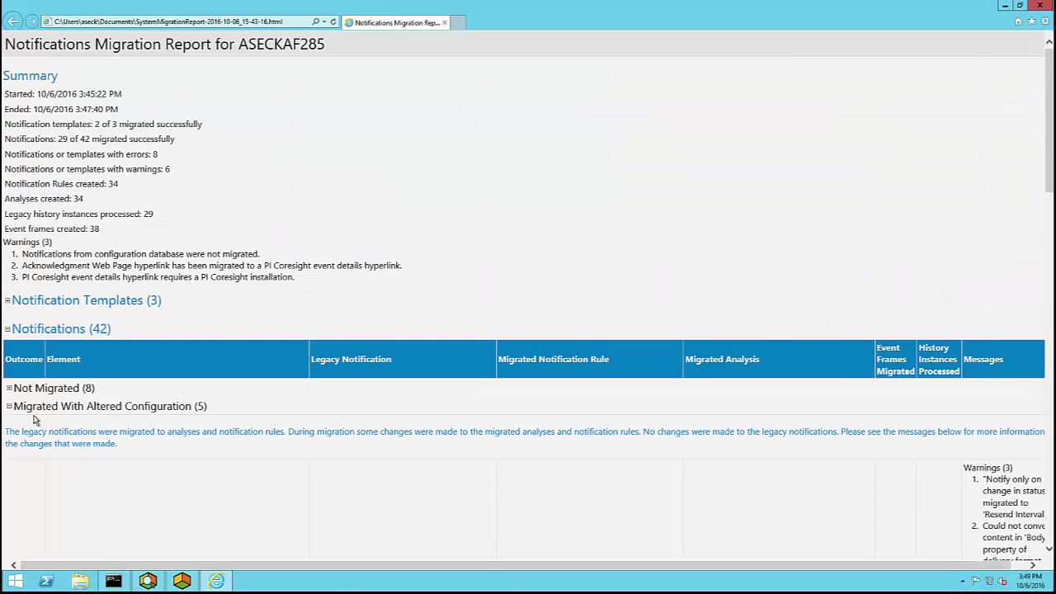
left_click(9, 407)
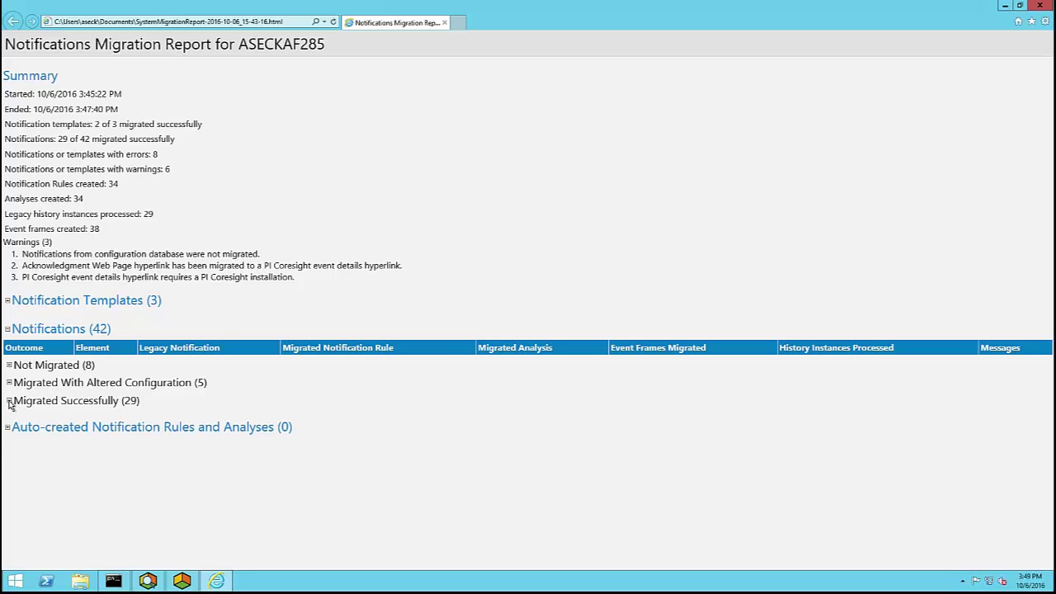
- Expand the Migrated Successfully group and highlight the Chicago element's migrated event frames and processed history instances
left_click(9, 401)
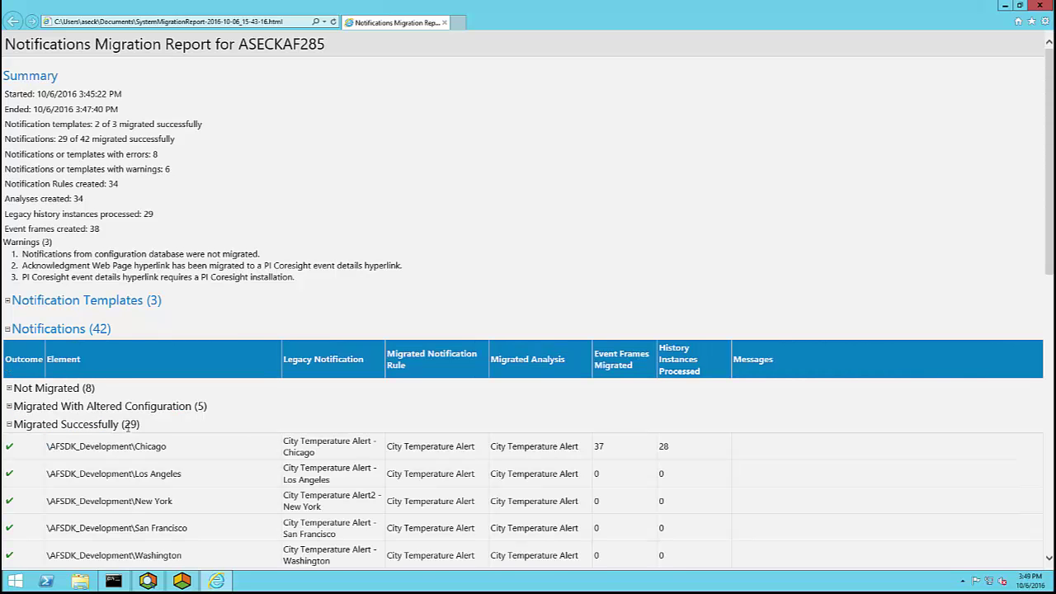
scroll(127, 427, "down", 2)
double_click(614, 287)
double_click(662, 284)
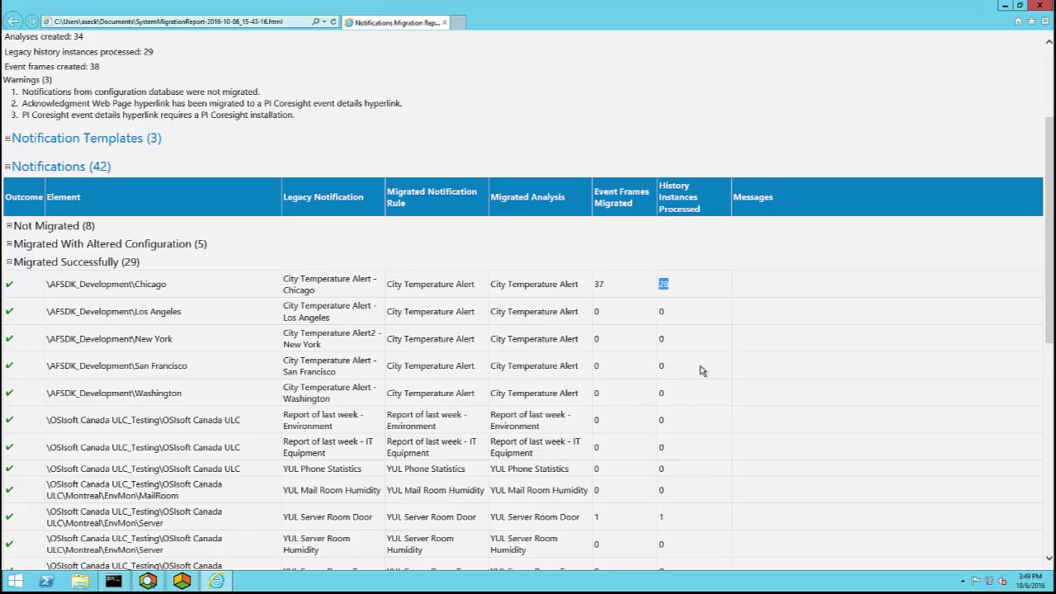
scroll(698, 383, "down", 2)
scroll(698, 384, "up", 4)
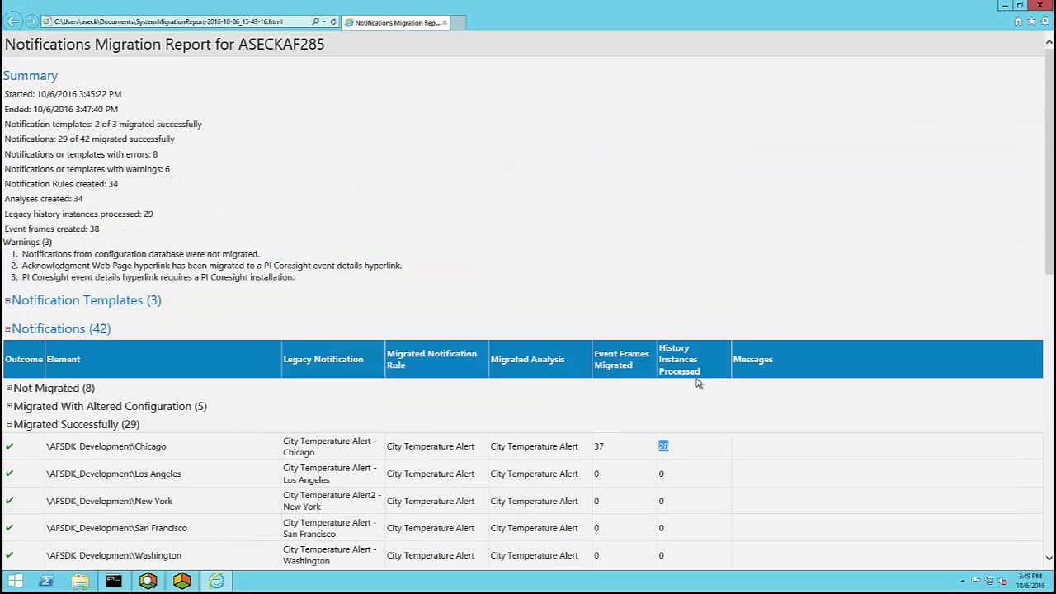
- Collapse the Notifications section, then close the migration report and exit the Notifications Migration Tool
left_click(8, 330)
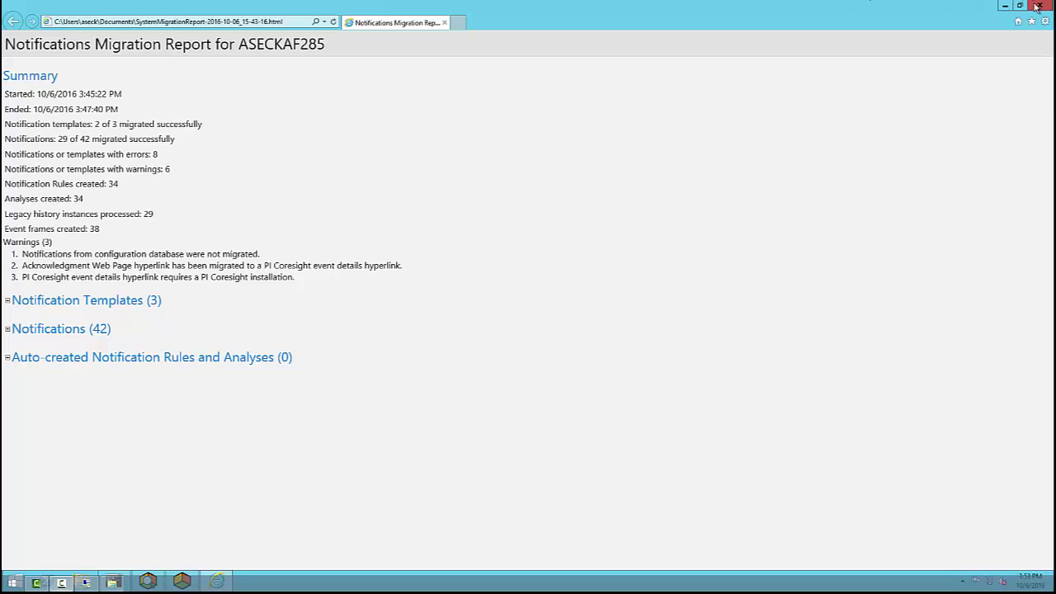
left_click(1039, 6)
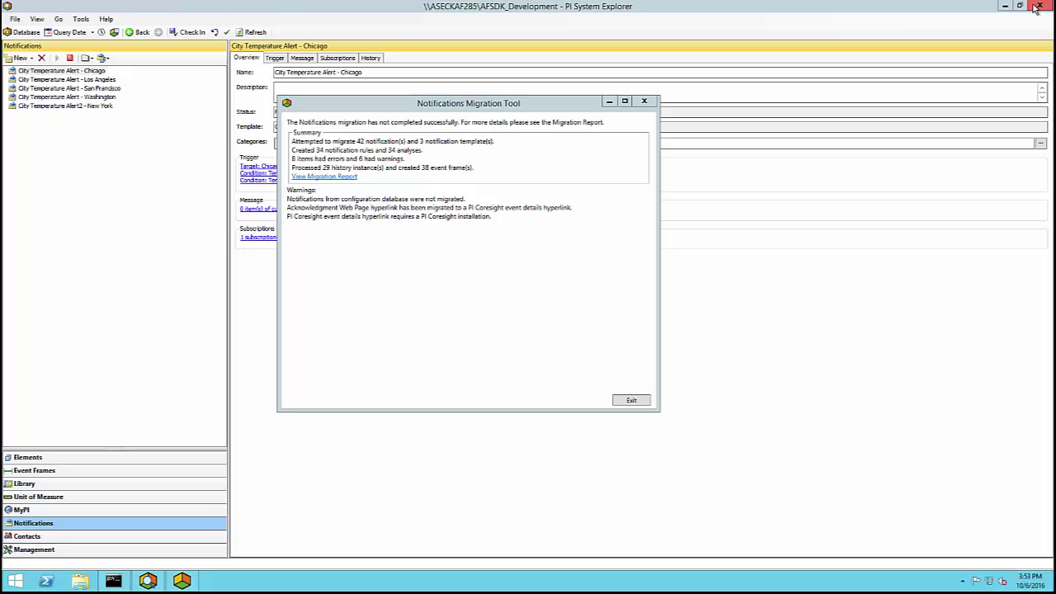
left_click(630, 401)
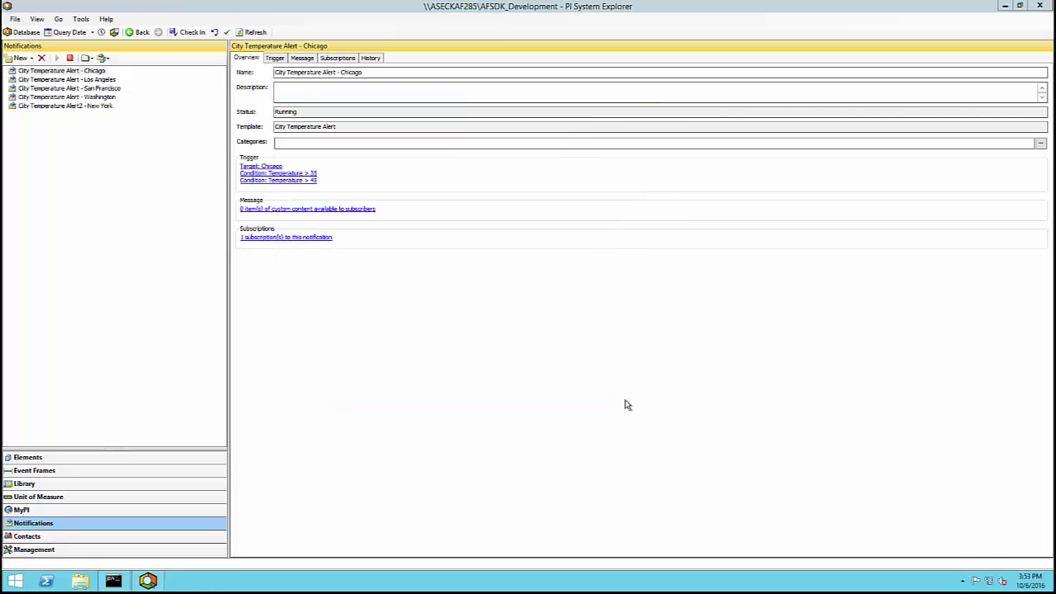
- Review the trigger conditions and history of the legacy City Temperature Alert - Chicago notification
left_click(95, 74)
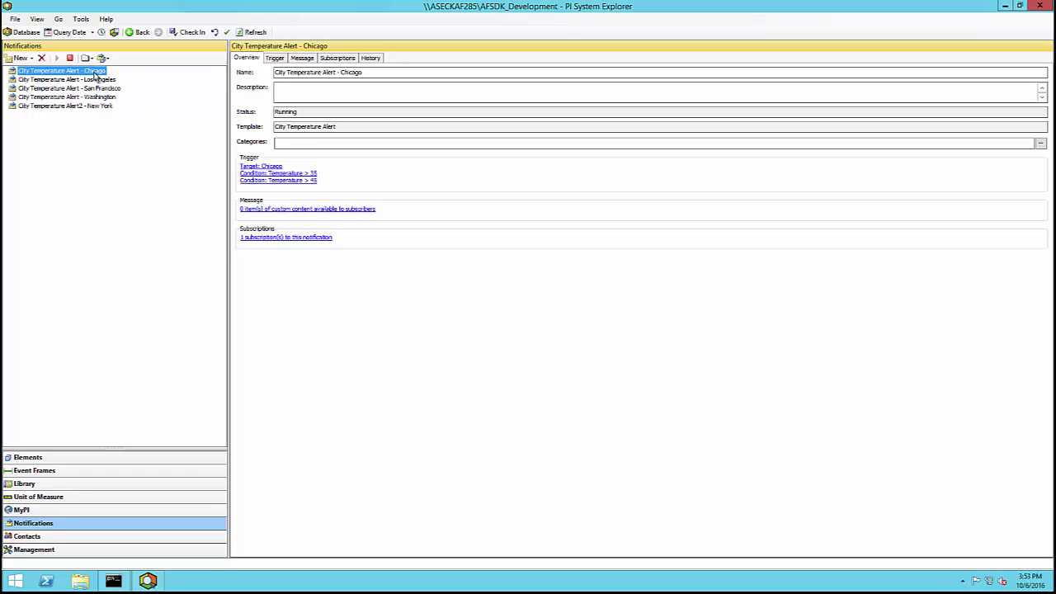
left_click(274, 59)
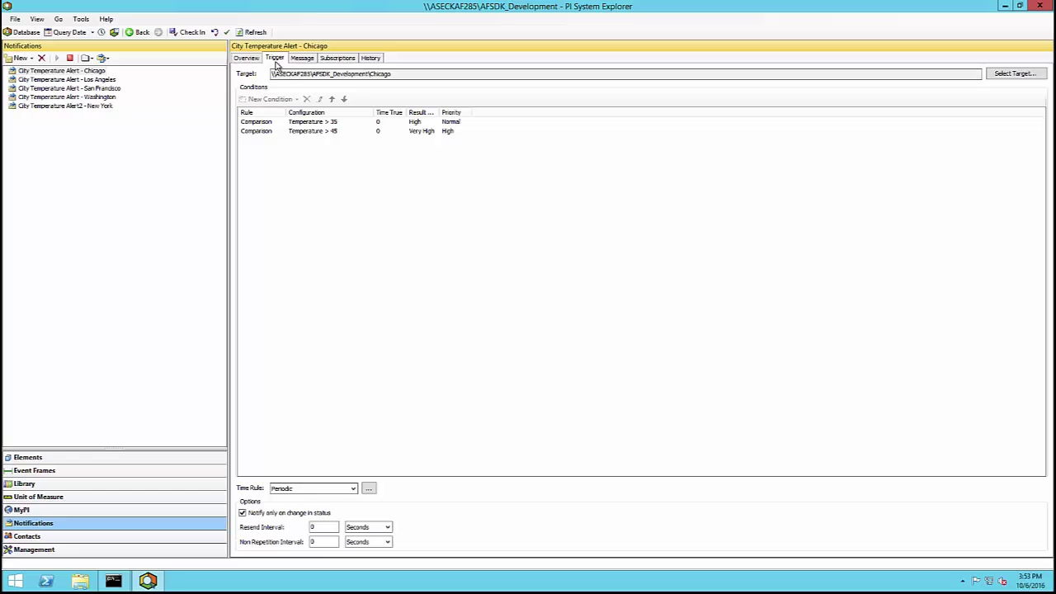
left_click(322, 123)
left_click(320, 132)
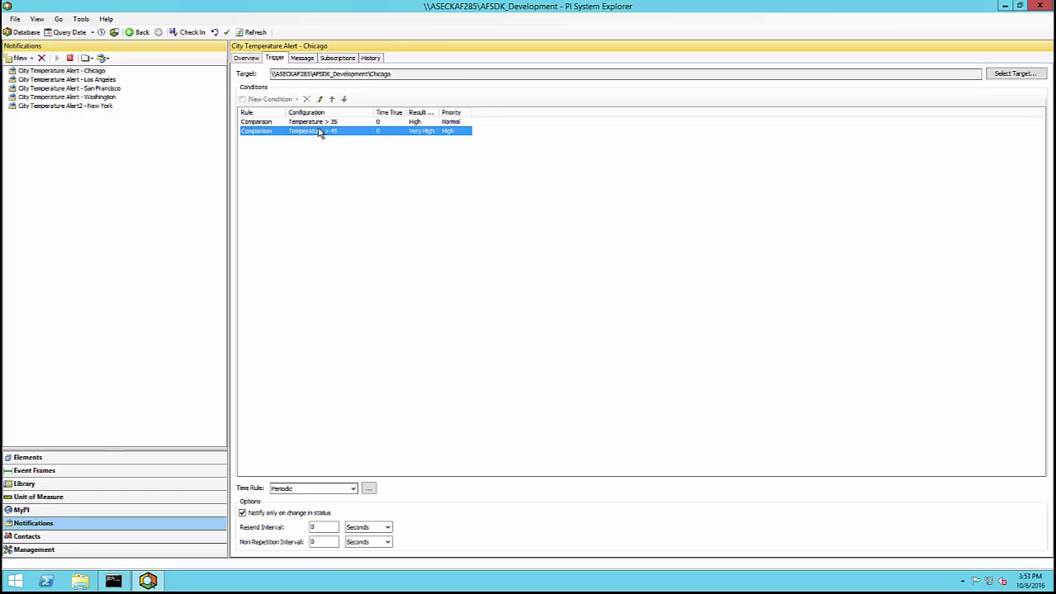
left_click(371, 59)
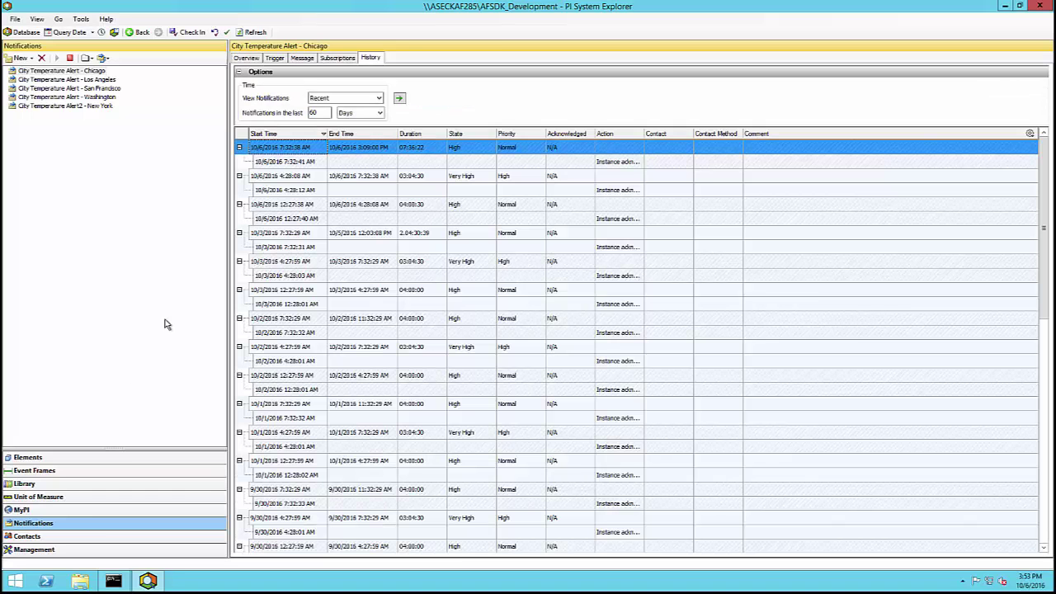
- Open the analysis behind Chicago's City Temperature Alert notification rule and review its High and Very High start trigger expressions
left_click(70, 463)
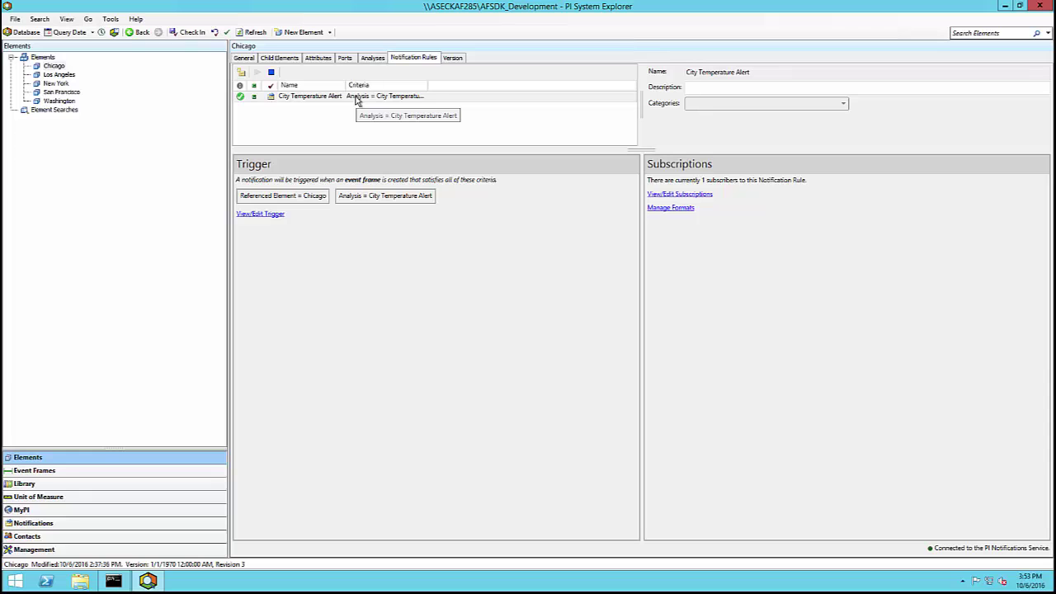
left_click(313, 99)
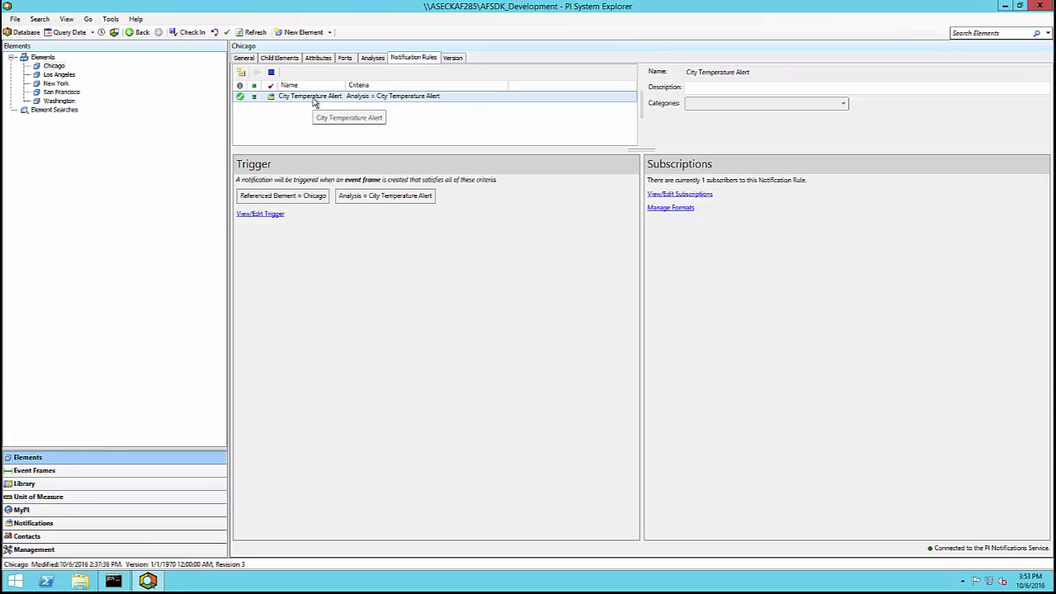
left_click(387, 199)
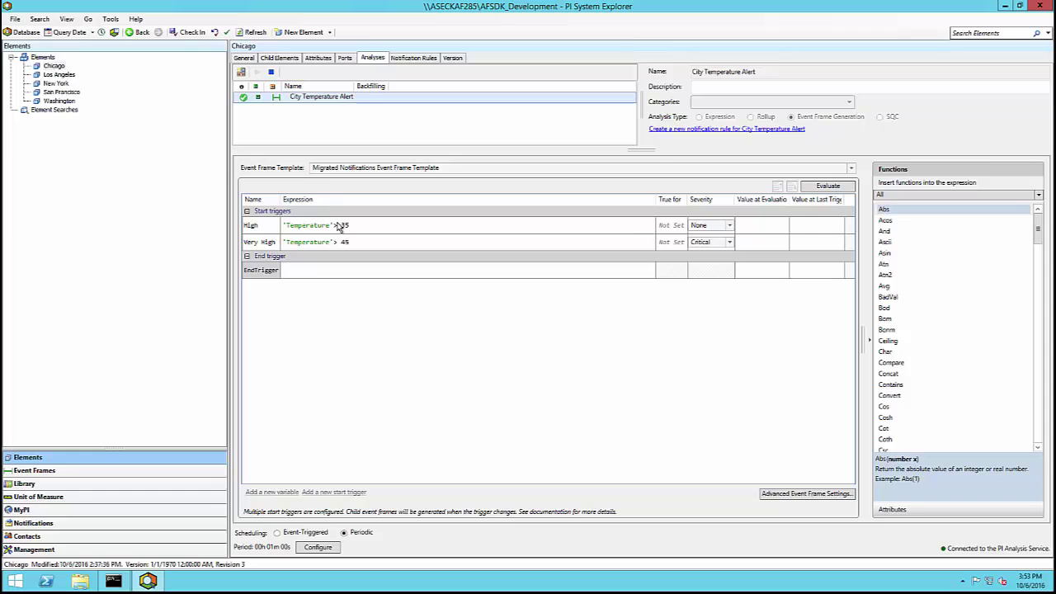
left_click(370, 229)
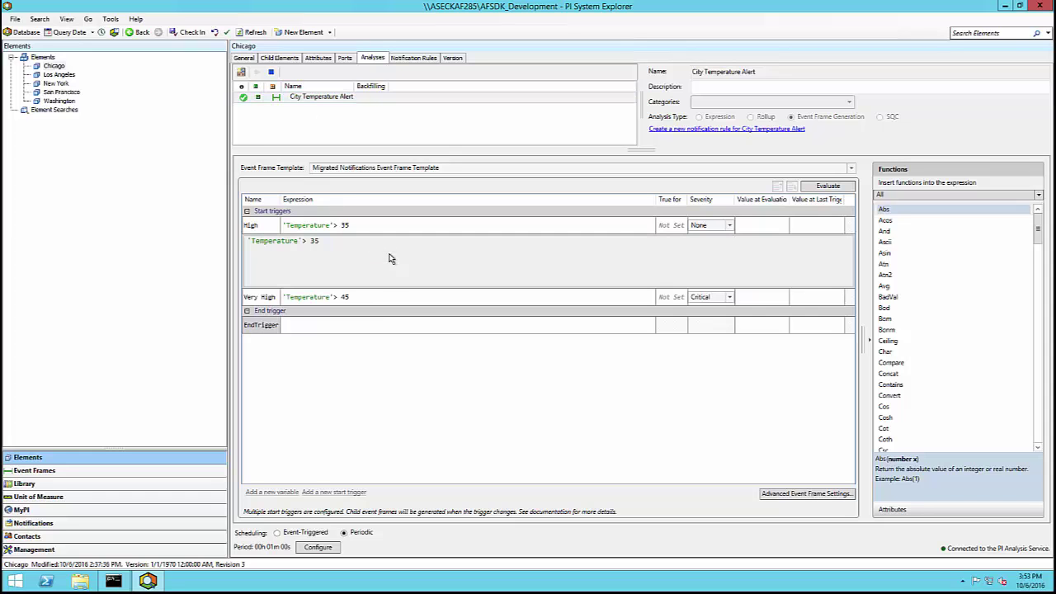
left_click(408, 299)
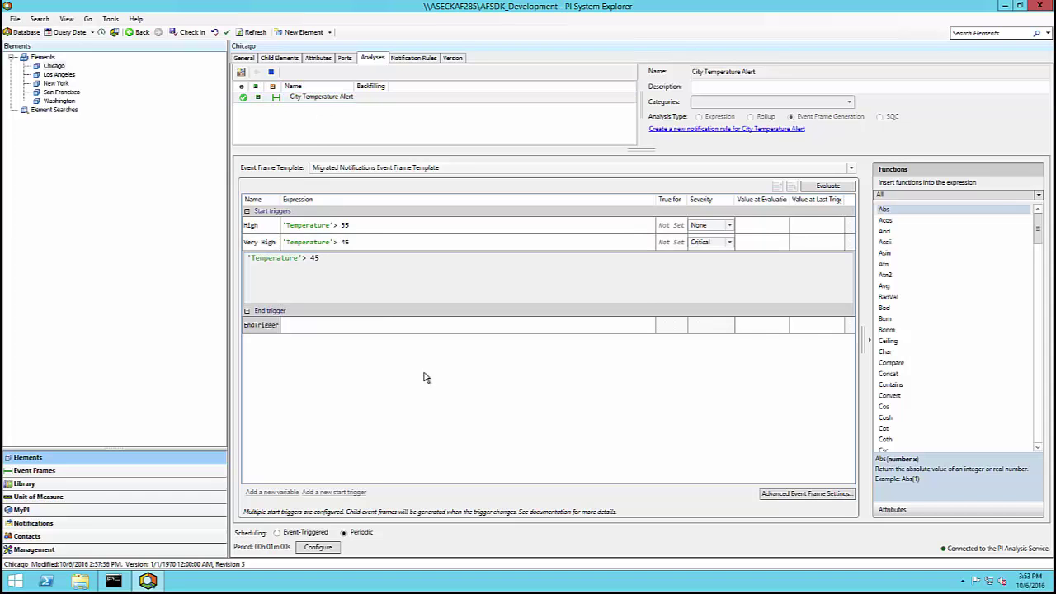
left_click(421, 387)
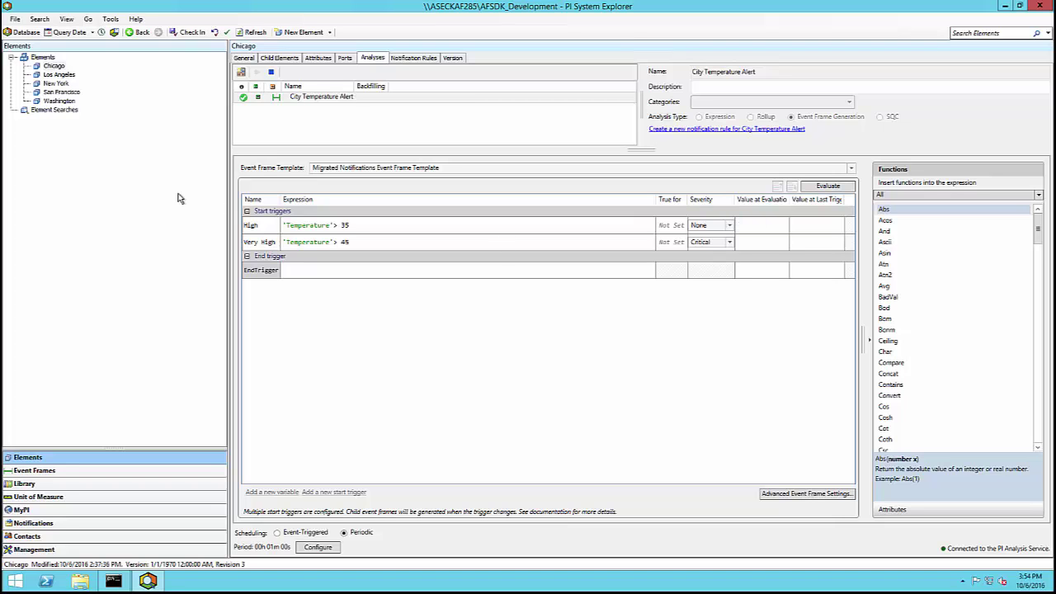
- Find the event frames for the Chicago element, and widen the results window to examine them from the earliest one
right_click(51, 67)
mouse_move(112, 160)
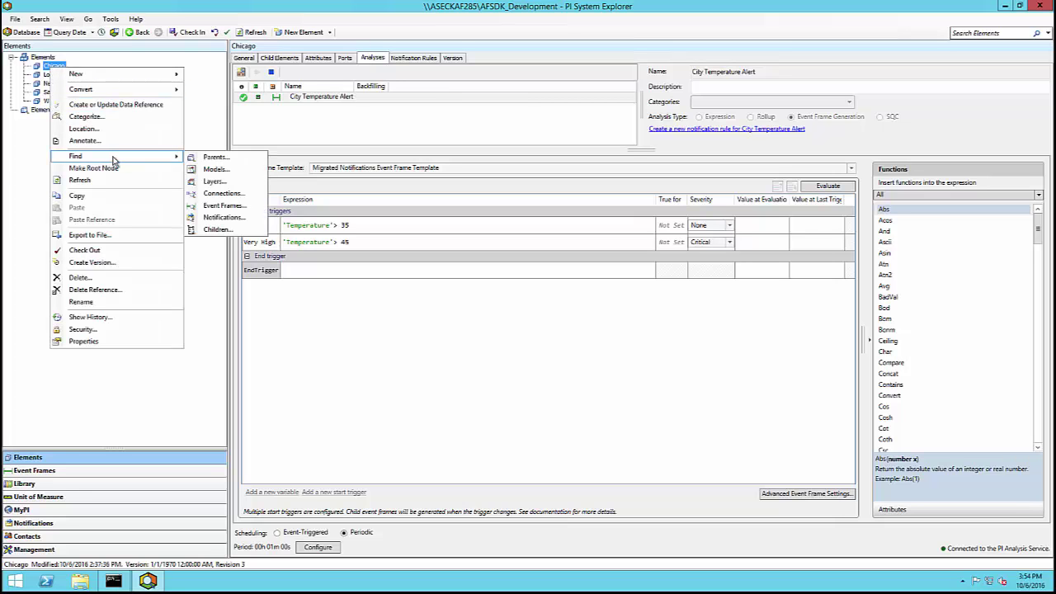
left_click(210, 206)
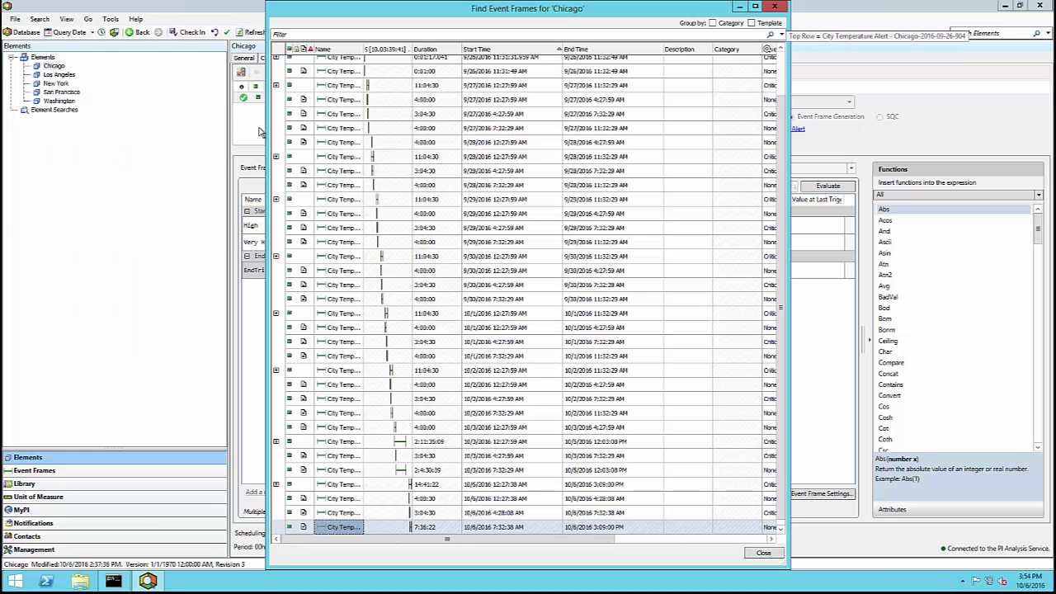
left_click_drag(269, 123, 172, 123)
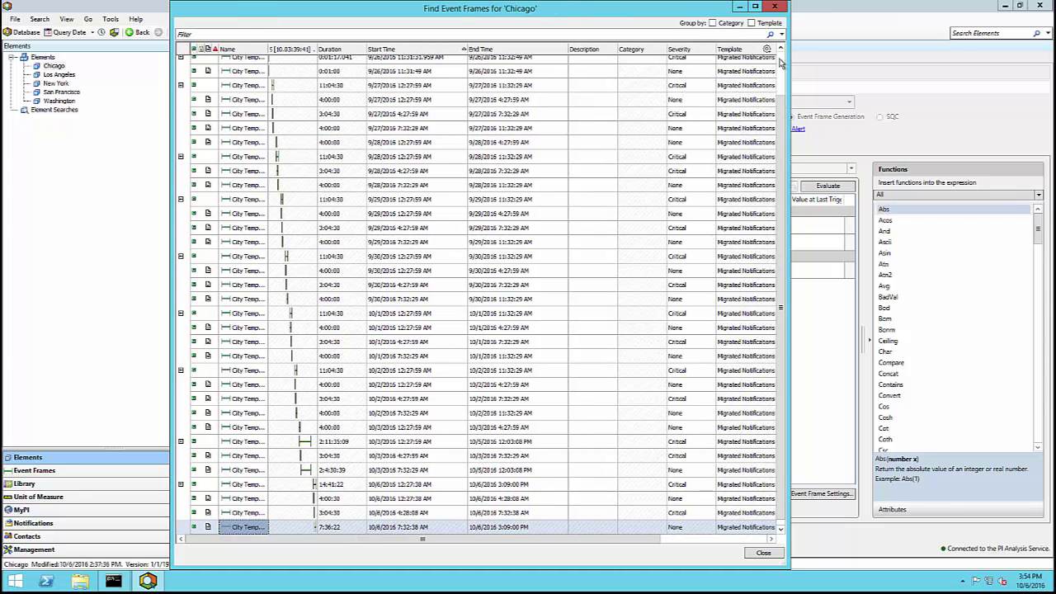
left_click_drag(780, 62, 780, 54)
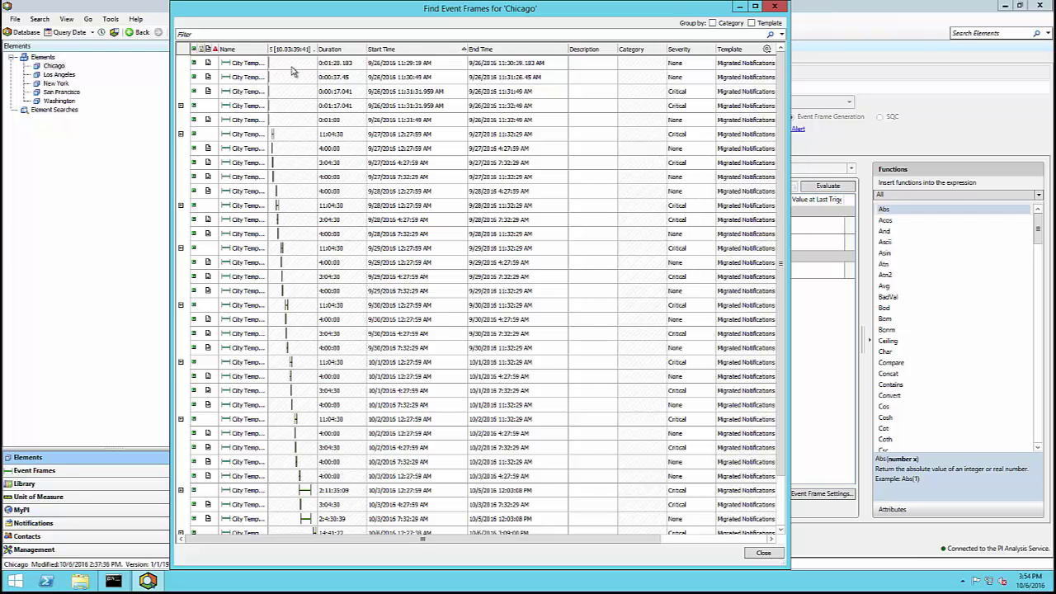
- Review the annotations on Chicago's earliest migrated event frame, and close the annotations
mouse_move(361, 73)
mouse_move(208, 64)
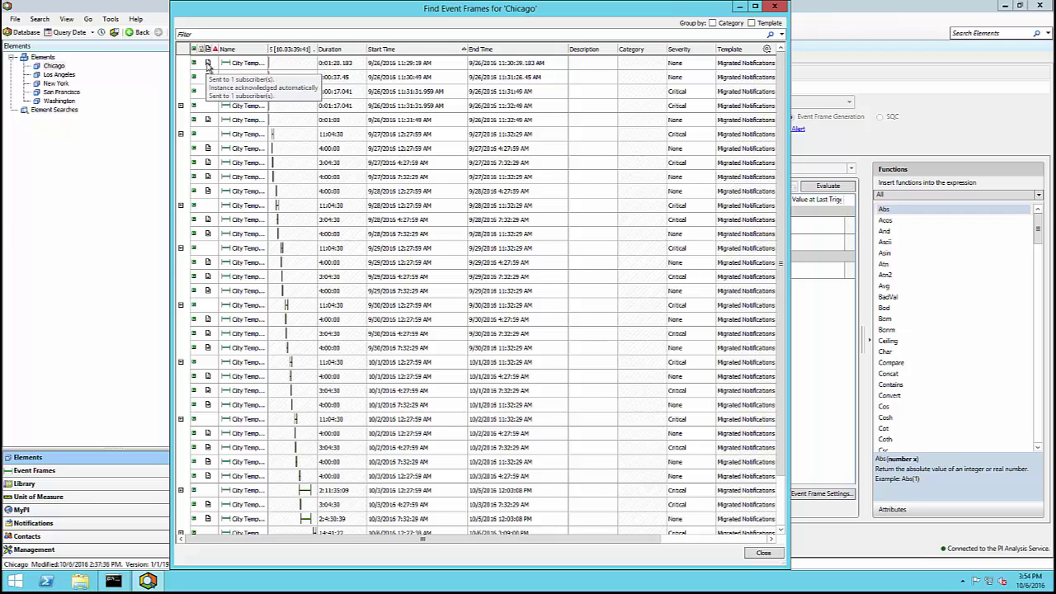
left_click(208, 63)
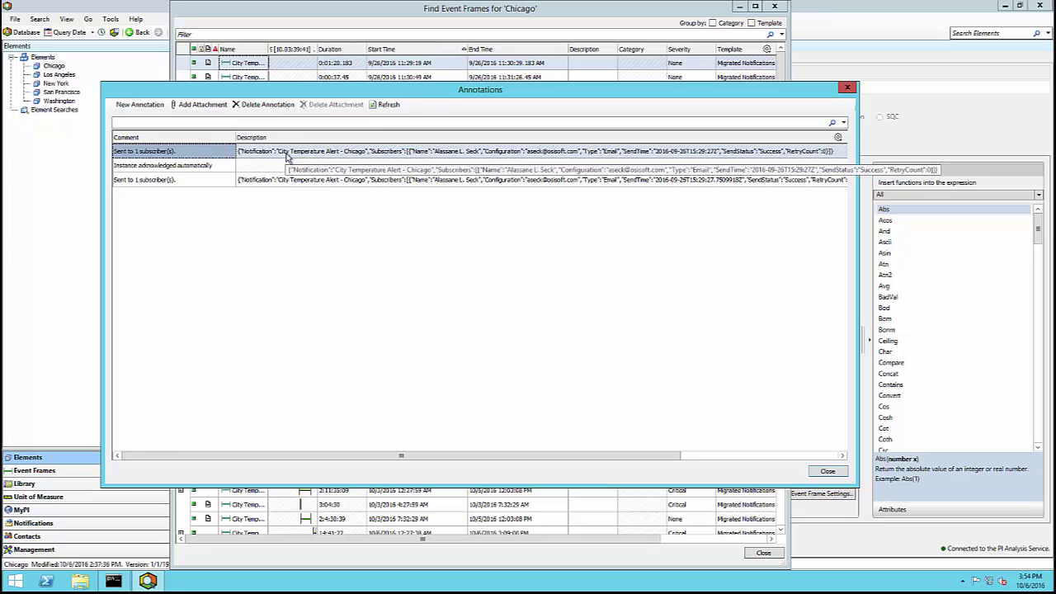
left_click(828, 471)
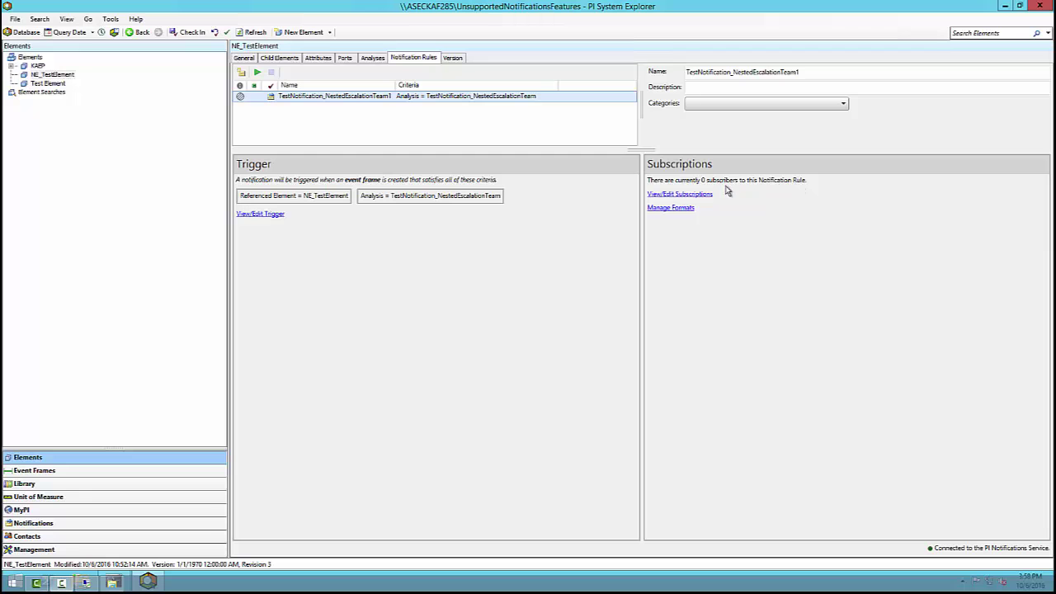
- Add the Primary Team escalation team as a subscriber to the TestNotification_NestedEscalationTeam1 notification rule, and accept the subscriptions
left_click(682, 194)
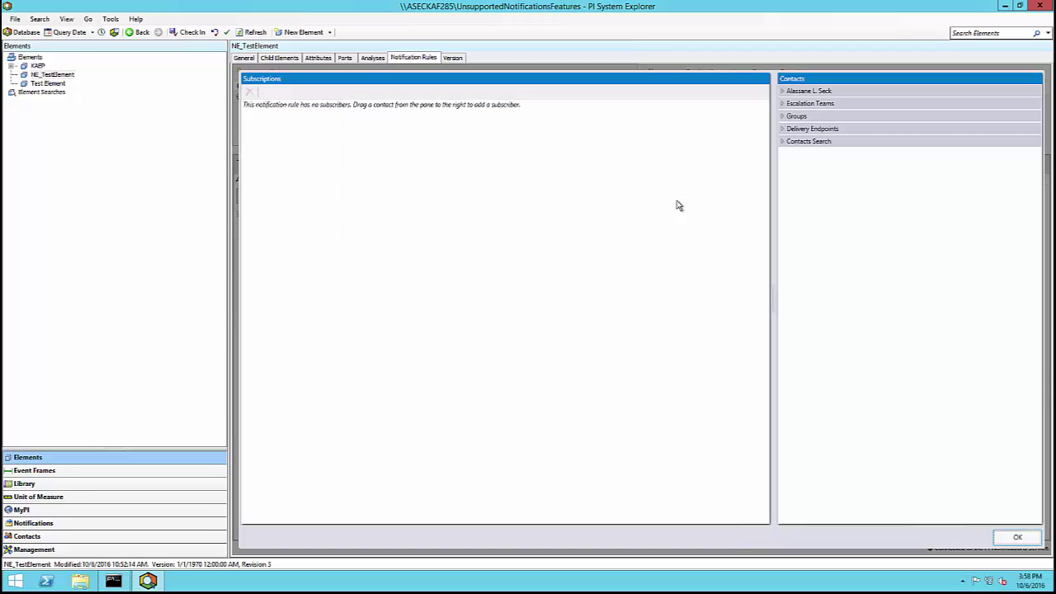
left_click(782, 104)
left_click_drag(809, 142, 356, 184)
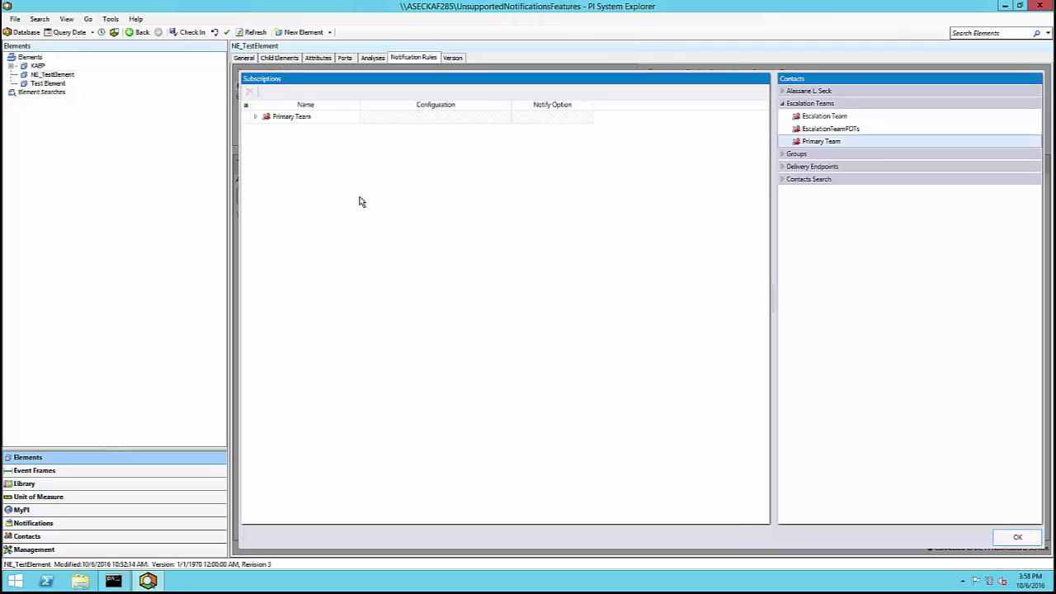
left_click(1015, 539)
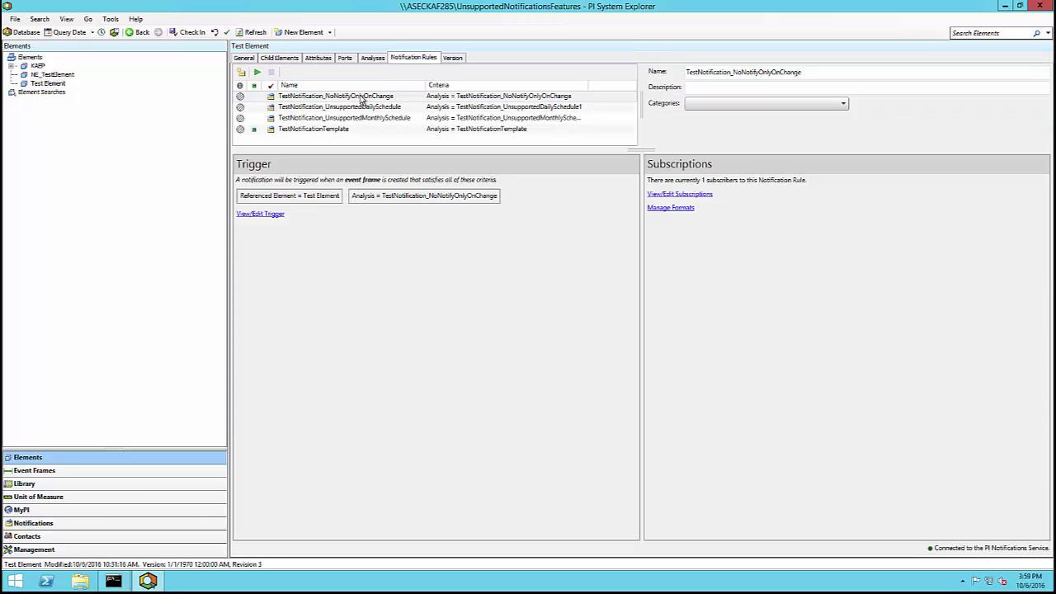
- Review the trigger criteria and notify options of Test Element's TestNotification_NoNotifyOnlyOnChange rule, and close them
left_click(362, 97)
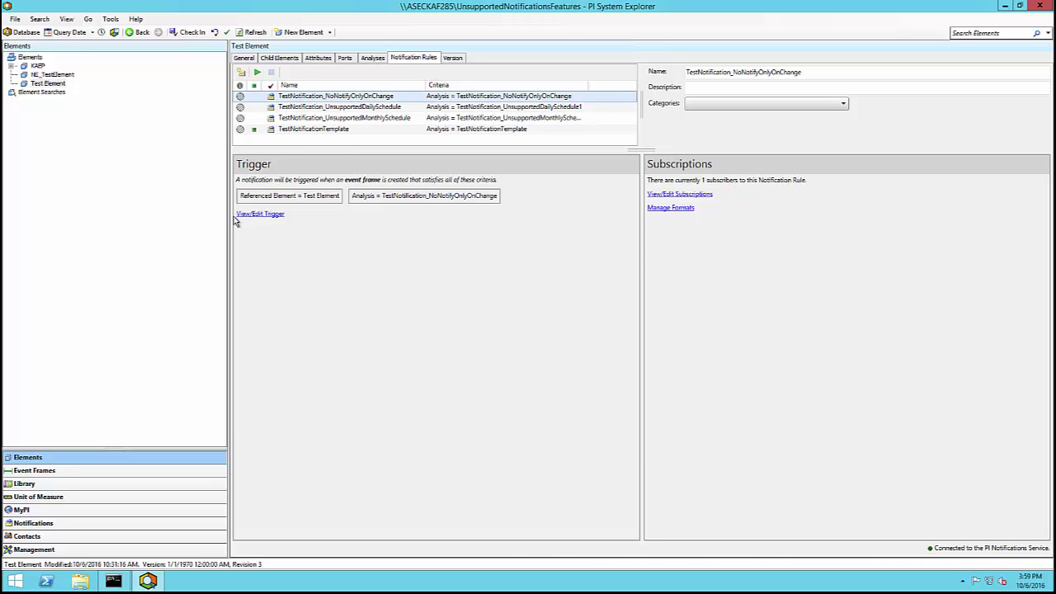
left_click(273, 215)
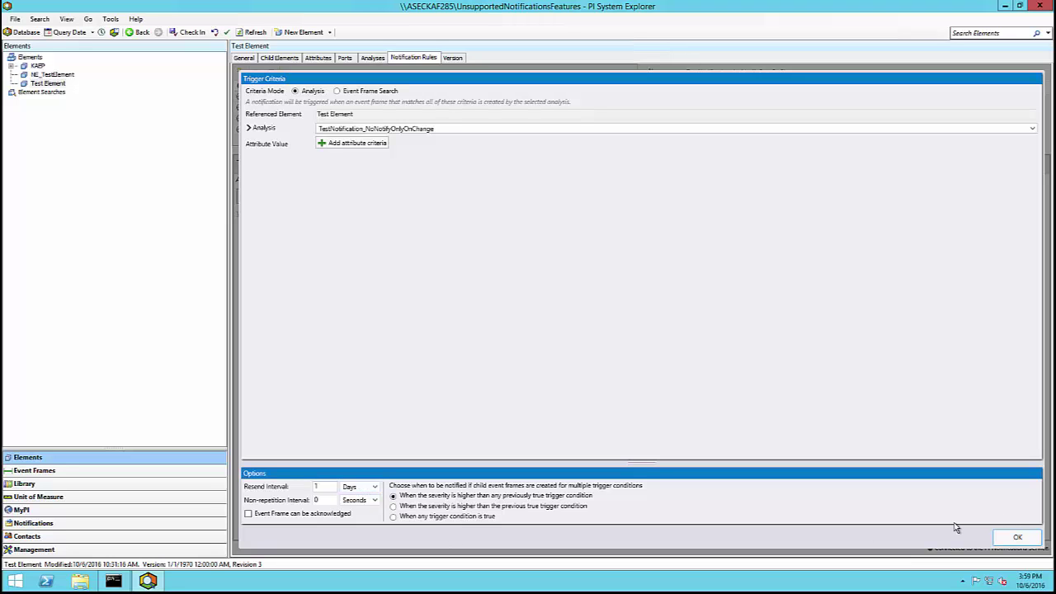
left_click(1017, 537)
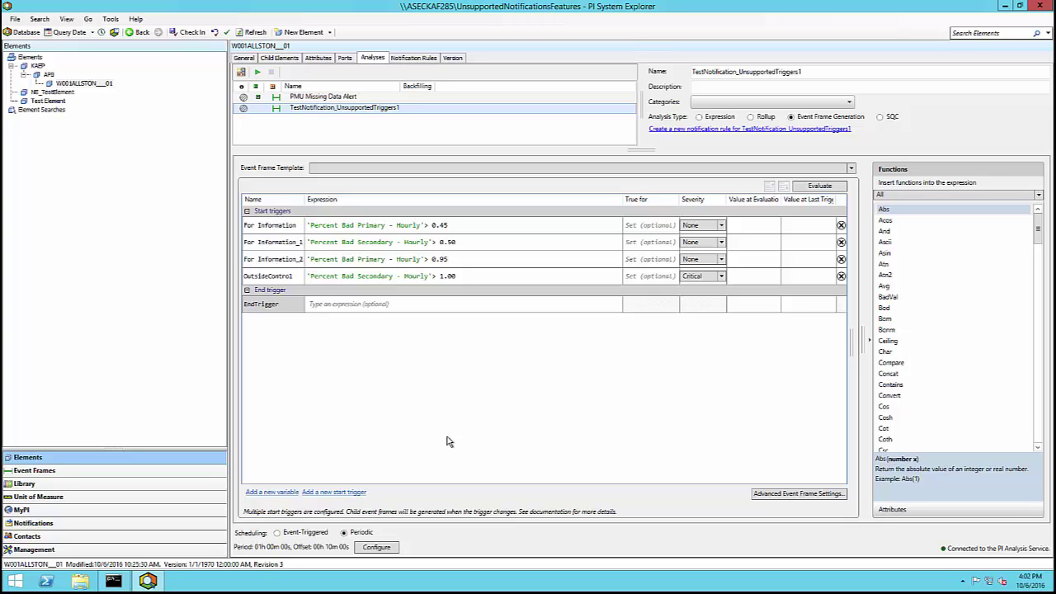
- Inspect the three For Information start triggers in the TestNotification_UnsupportedTriggers1 analysis
left_click(298, 228)
left_click(299, 244)
left_click(299, 260)
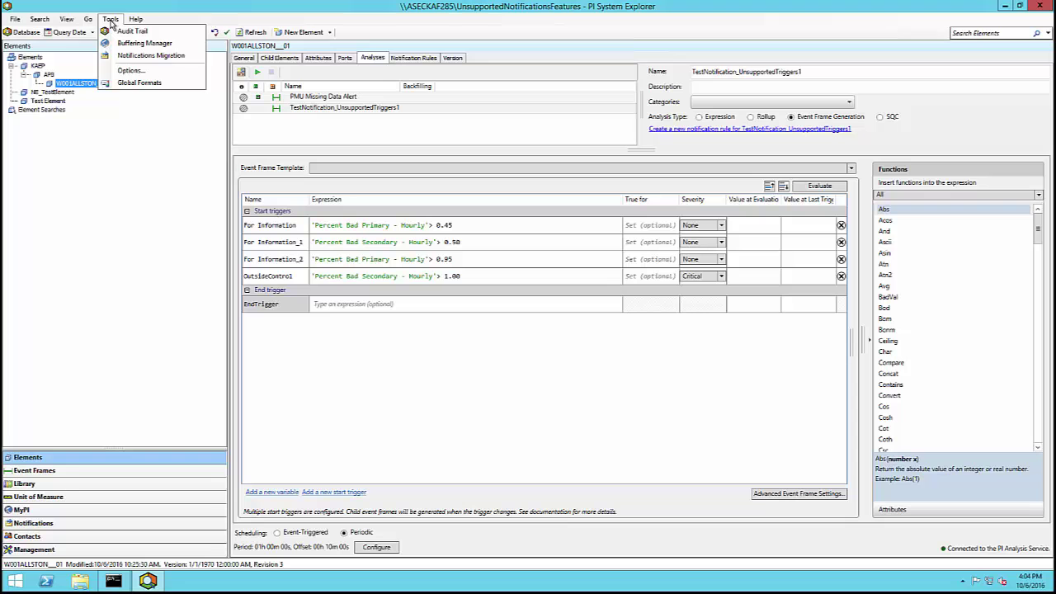
- Open the Notifications Migration Tool and choose to complete the migration and delete all legacy notifications from the server
left_click(145, 56)
left_click_drag(267, 42, 474, 66)
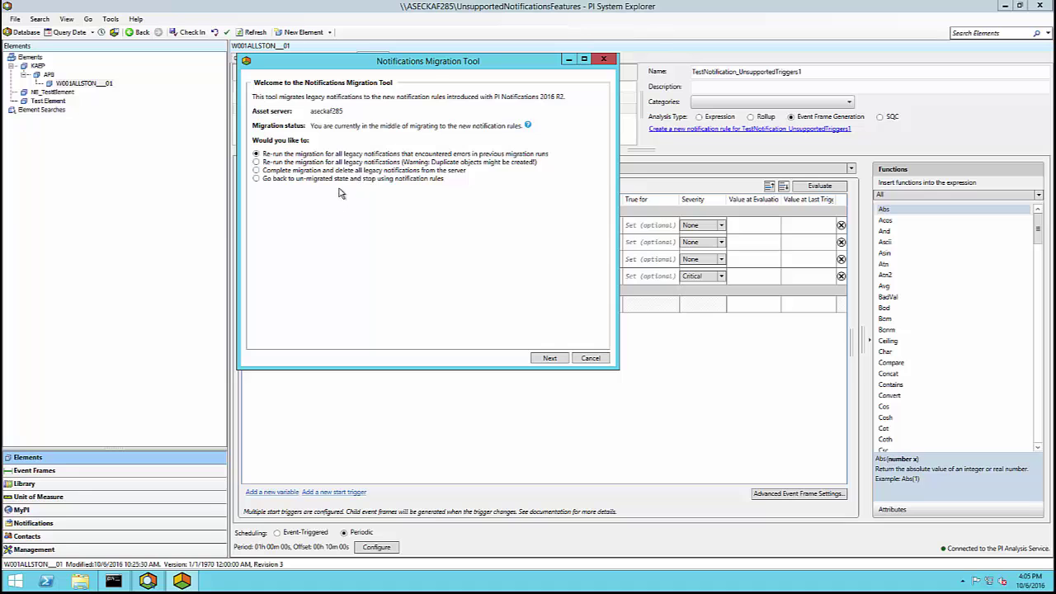
left_click(344, 180)
left_click(284, 171)
left_click(549, 358)
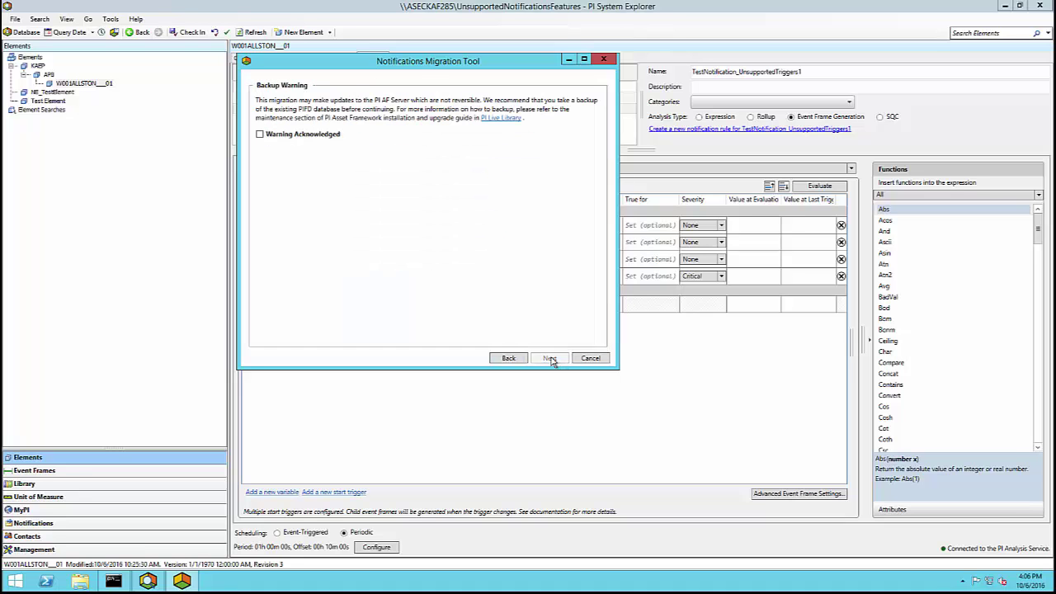
- Acknowledge the backup warning and continue past the asset server connection check
left_click(261, 134)
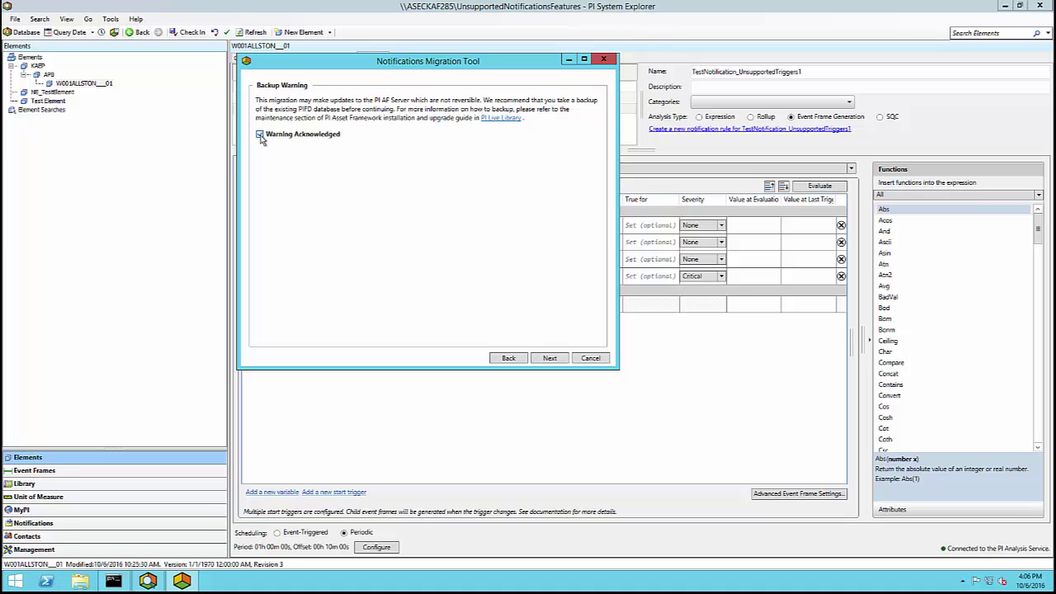
left_click(549, 360)
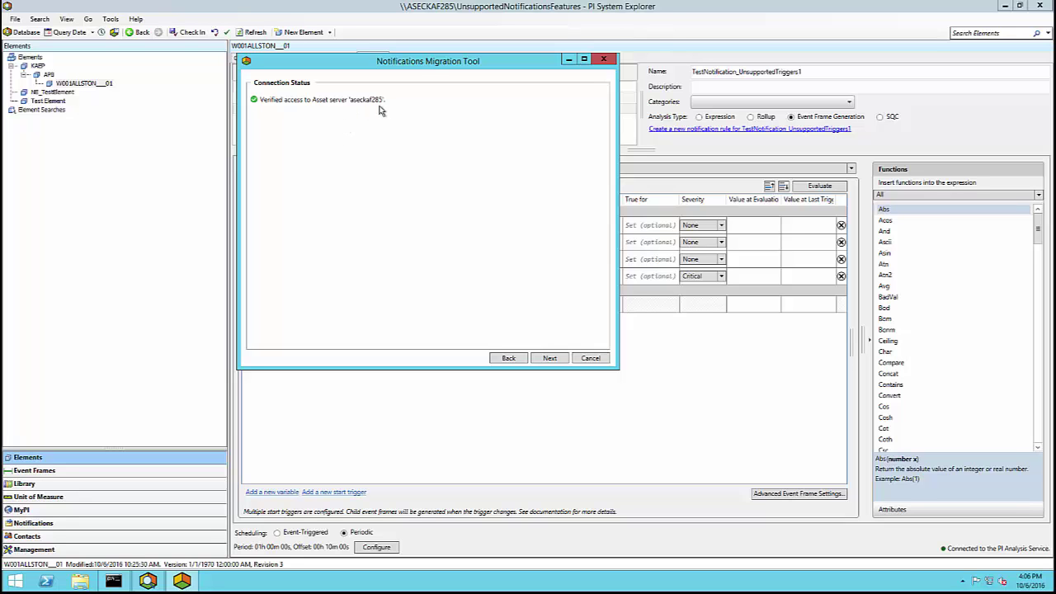
left_click(549, 358)
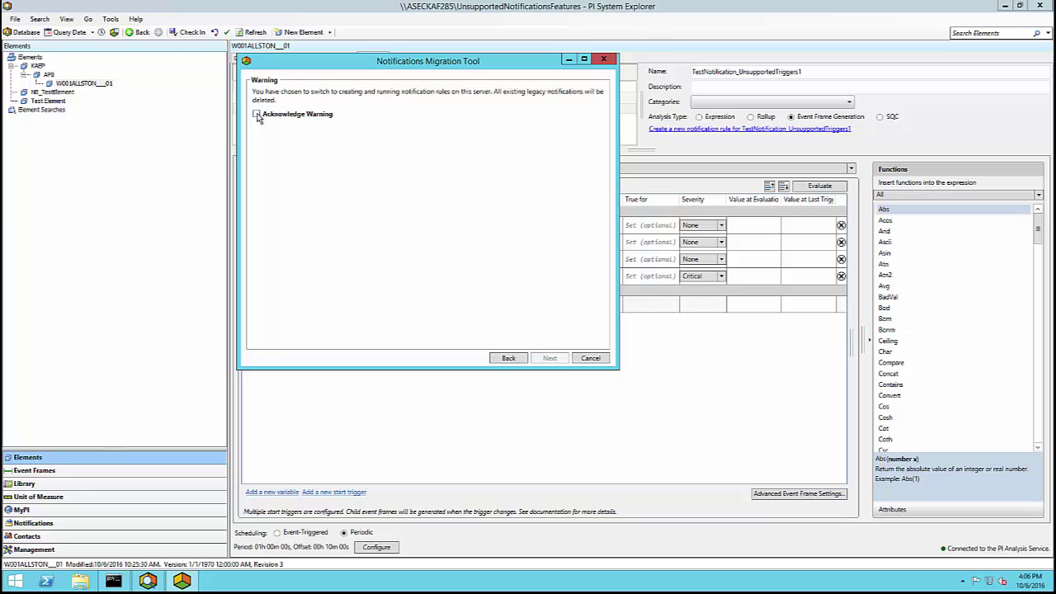
- Acknowledge the legacy notification deletion warning, complete the switch to notification rules, and exit the migration tool
left_click(256, 114)
left_click(551, 358)
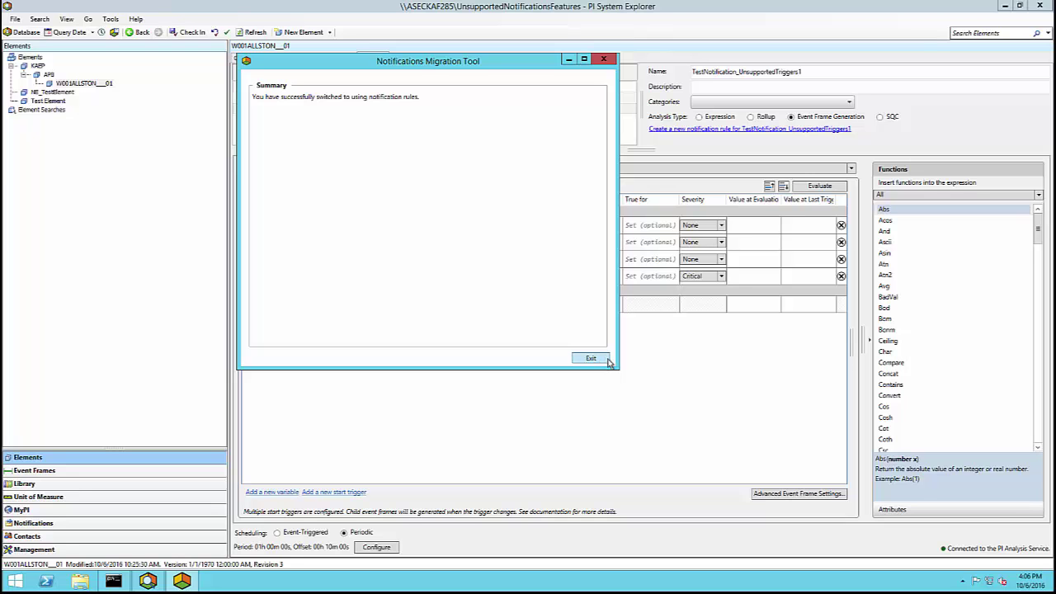
left_click(605, 360)
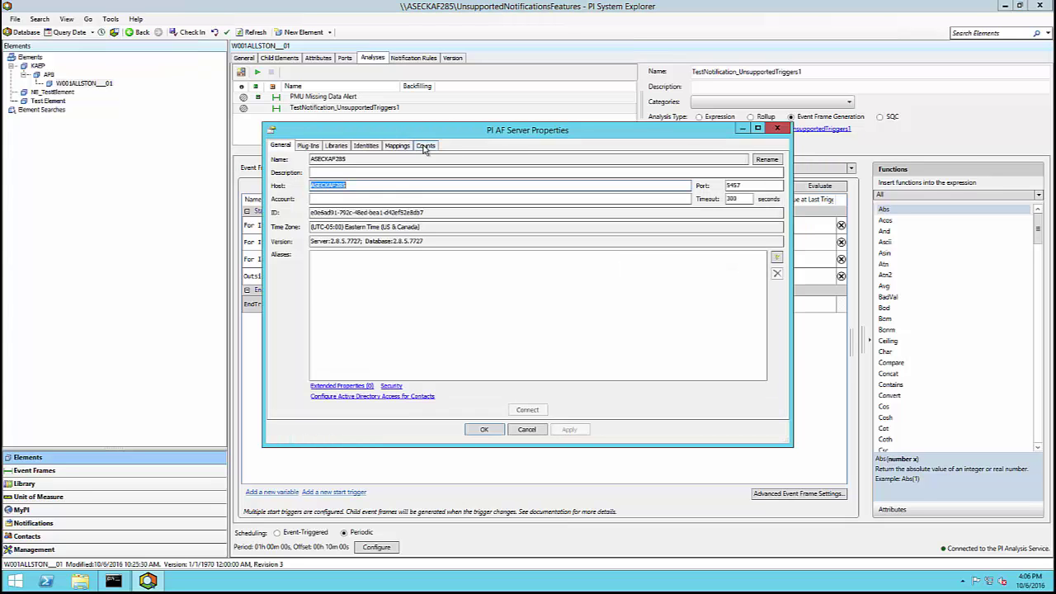
- Check the PI AF Server counts for legacy notification templates, legacy notifications, notification rule templates and notification rules
left_click(425, 145)
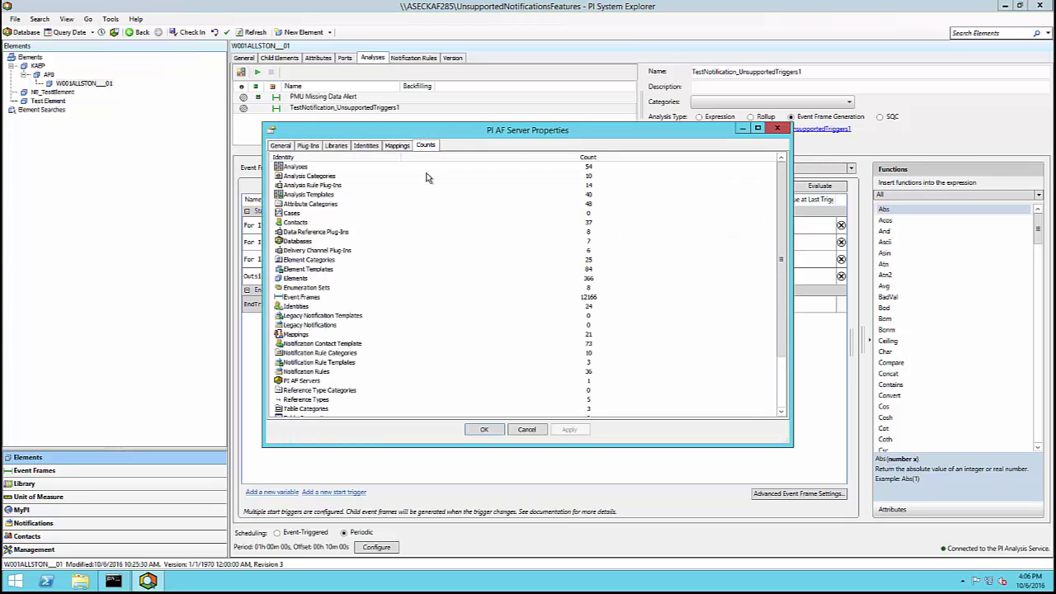
left_click(353, 319)
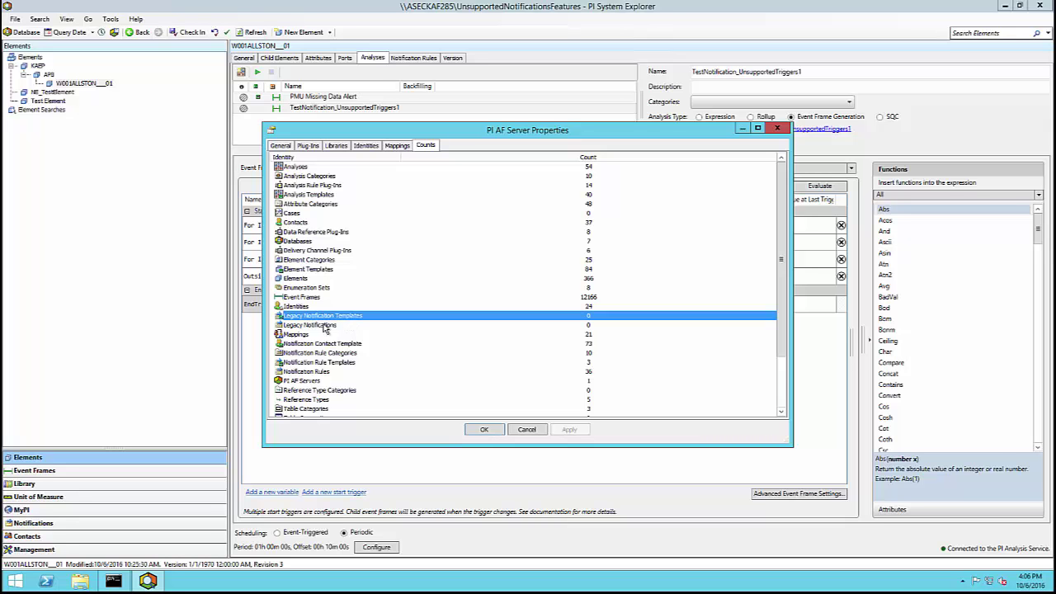
left_click(325, 327)
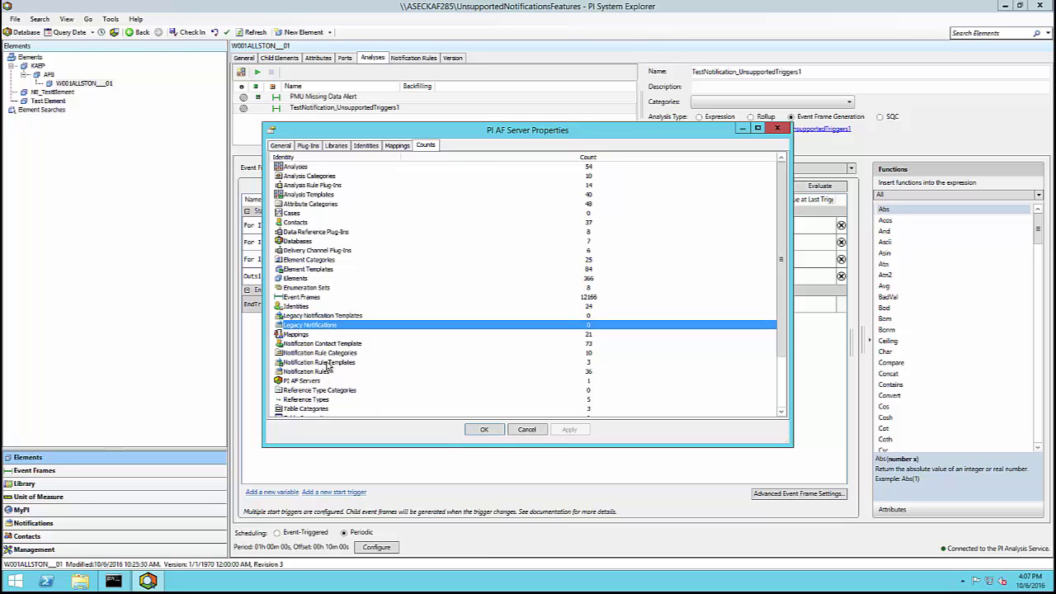
left_click(329, 364)
left_click(323, 372)
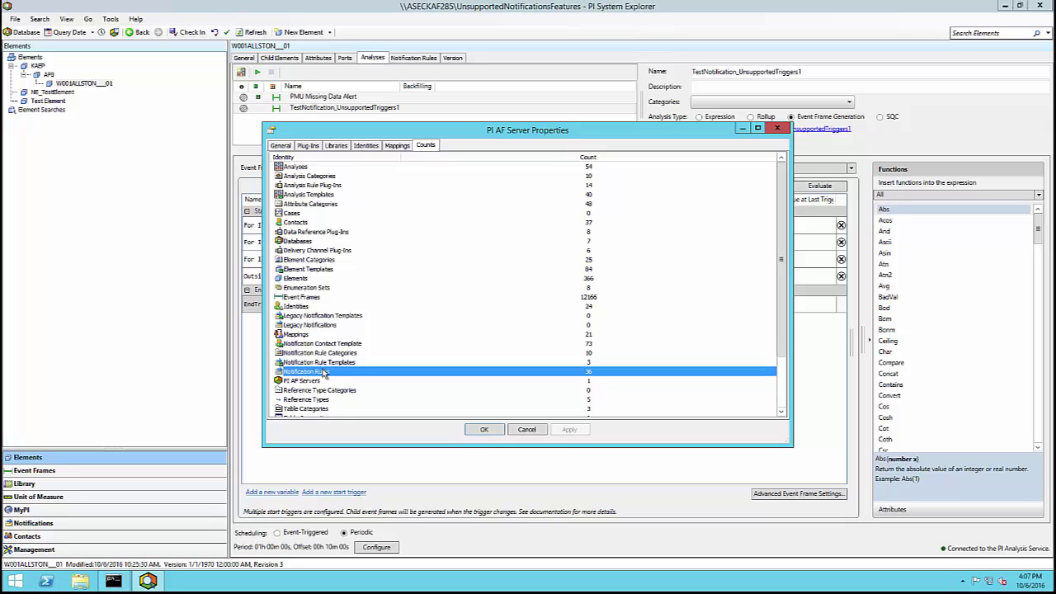
- Switch to Command Prompt, run AFDiag.exe, and highlight the EnableNotifications and EnableNotificationRules settings in its output
left_click(113, 581)
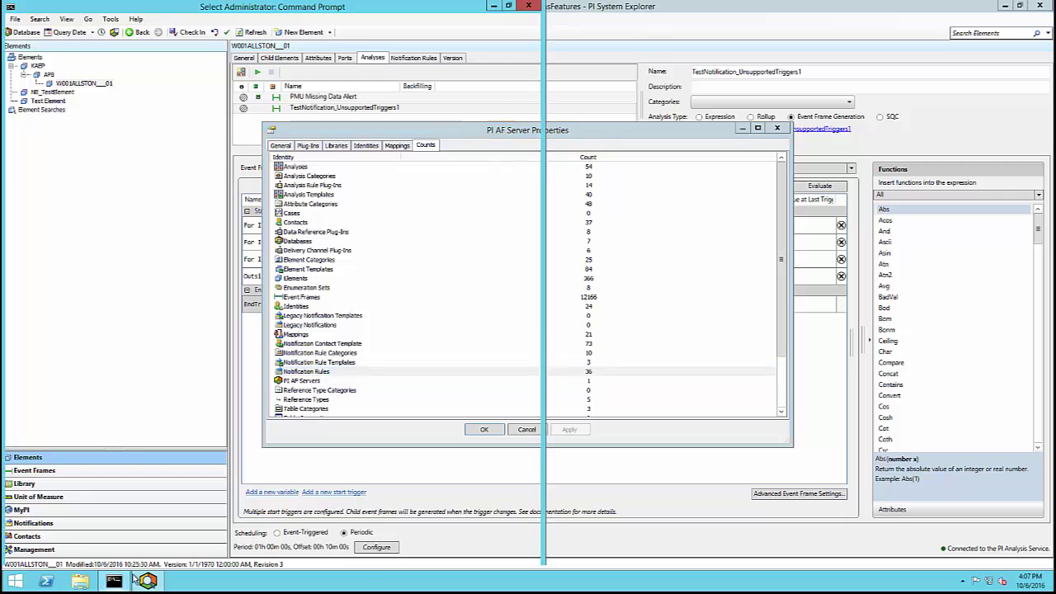
left_click(219, 423)
type("AFDiag.exe")
key("Return")
scroll(219, 425, "down", 5)
left_click_drag(241, 378, 32, 386)
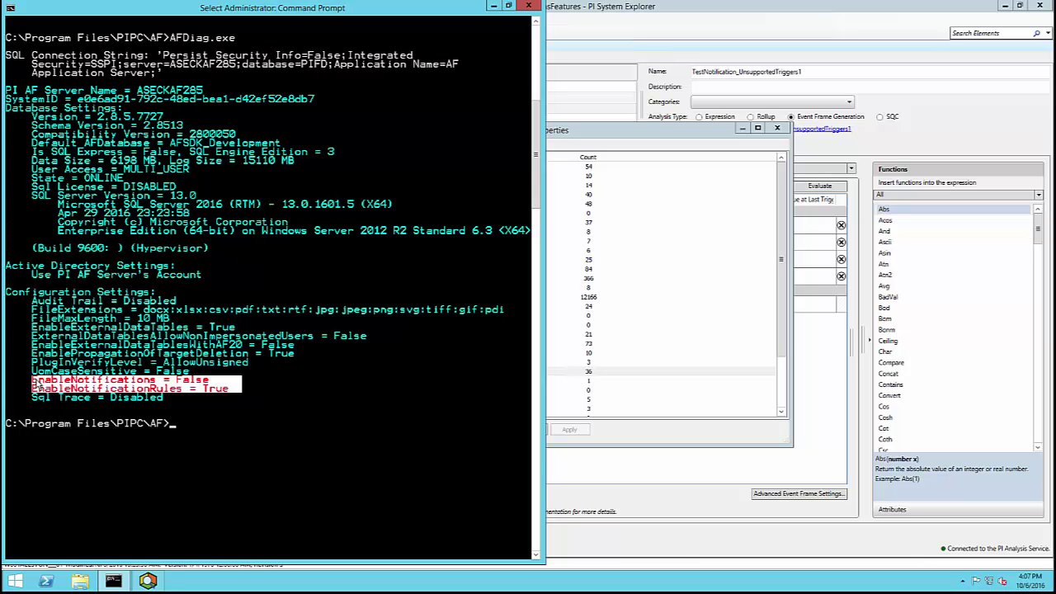